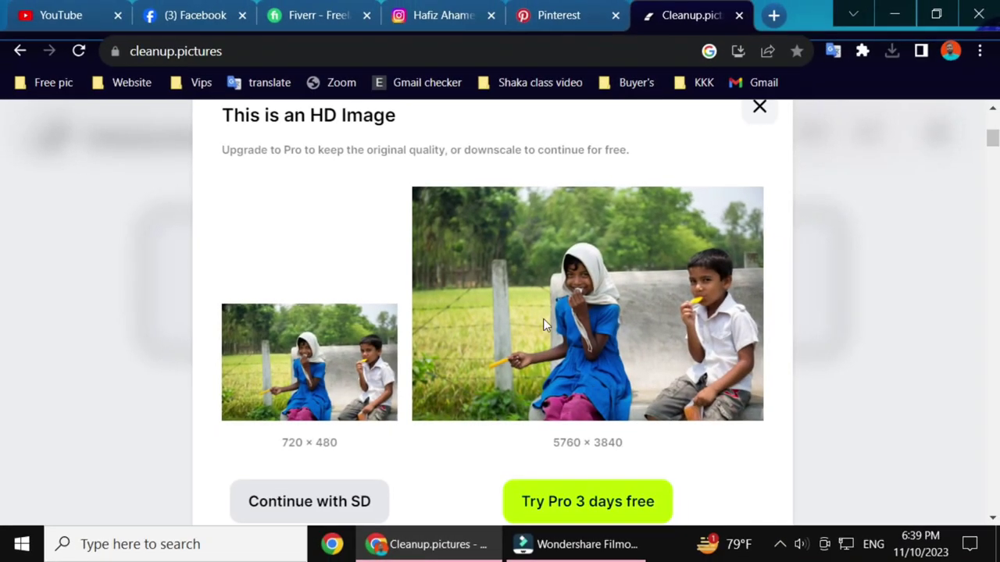
- Brush over the object to erase it, then download the cleaned image as kjhhk.jpg
{"action": "left_click", "coordinate": [310, 502]}
{"action": "mouse_move", "coordinate": [491, 254]}
{"action": "left_mouse_down"}
{"action": "mouse_move", "coordinate": [457, 432]}
{"action": "mouse_move", "coordinate": [476, 316]}
{"action": "left_mouse_up"}
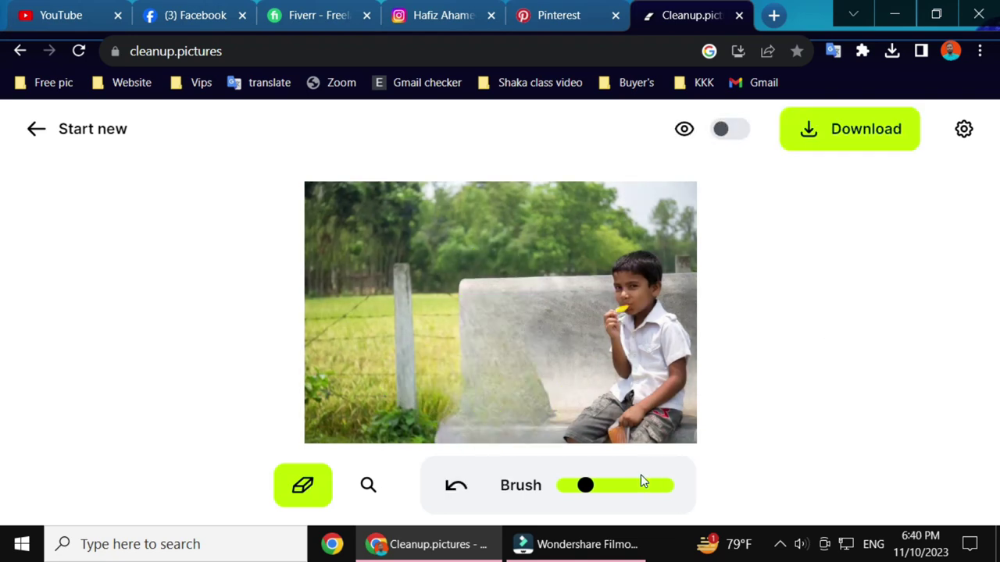
{"action": "left_click", "coordinate": [850, 129]}
{"action": "type", "text": "kjhhk"}
{"action": "left_click", "coordinate": [457, 435]}
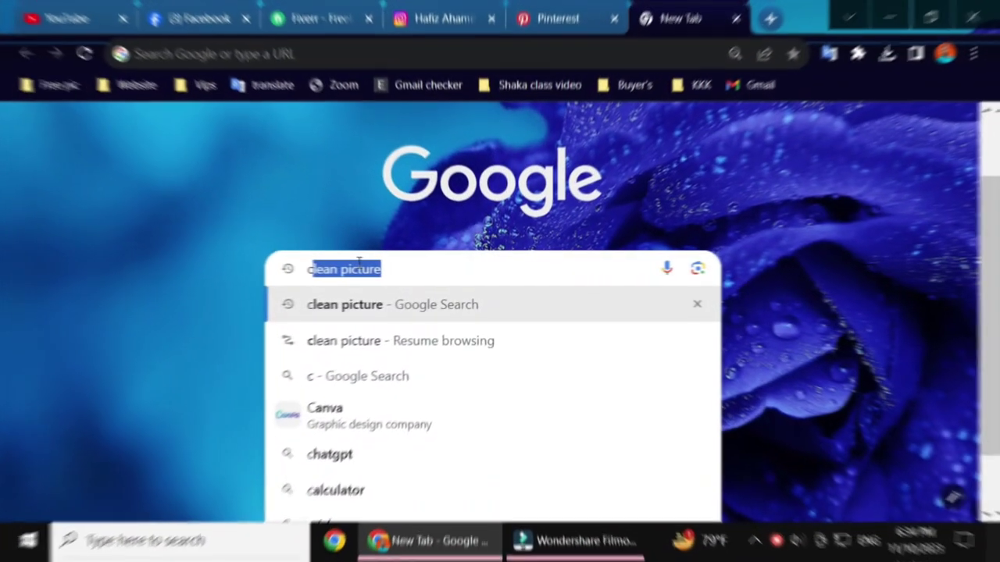
- Search Google for 'clean picture background' using the search suggestion
{"action": "type", "text": "l"}
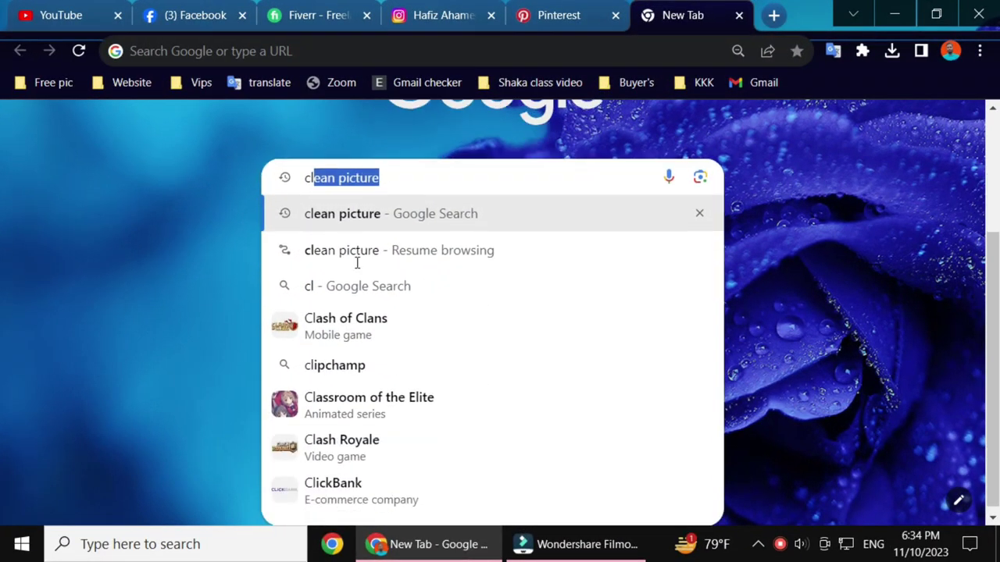
{"action": "type", "text": "e"}
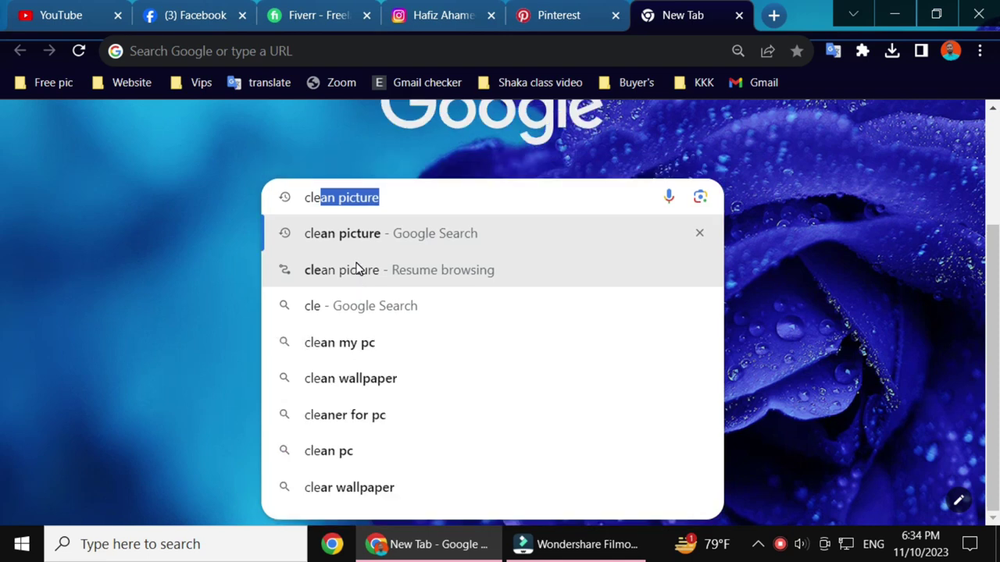
{"action": "type", "text": "an"}
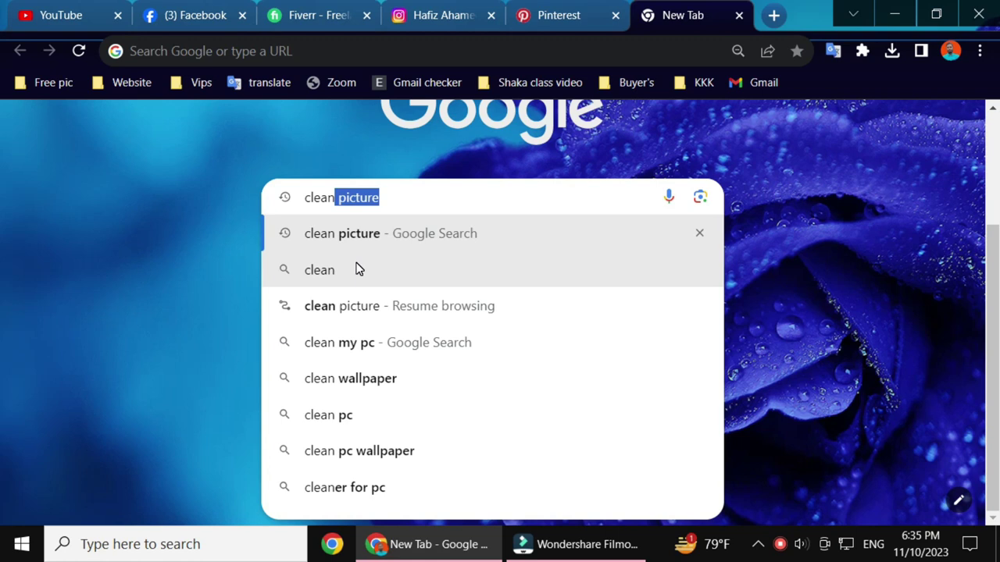
{"action": "type", "text": "."}
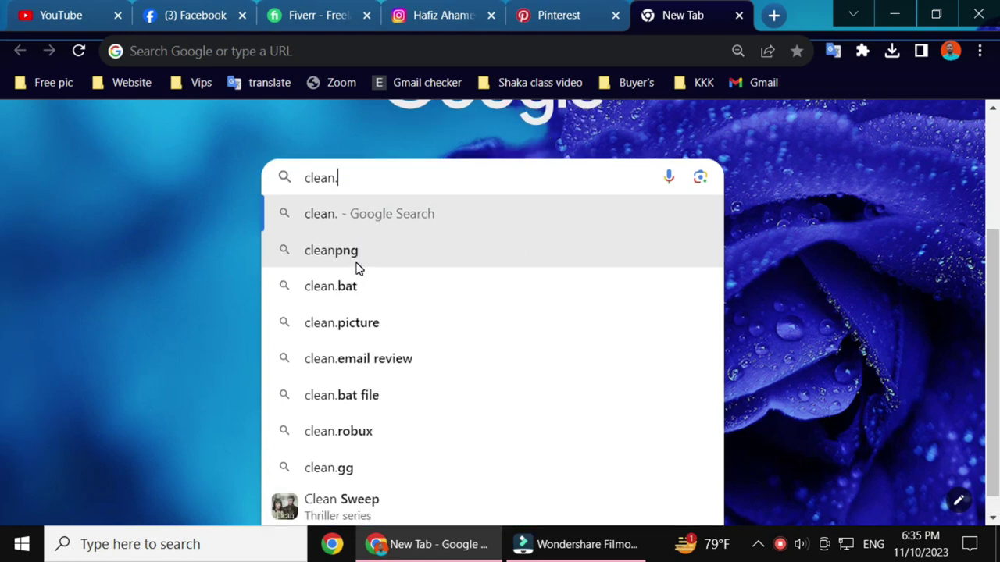
{"action": "type", "text": "p"}
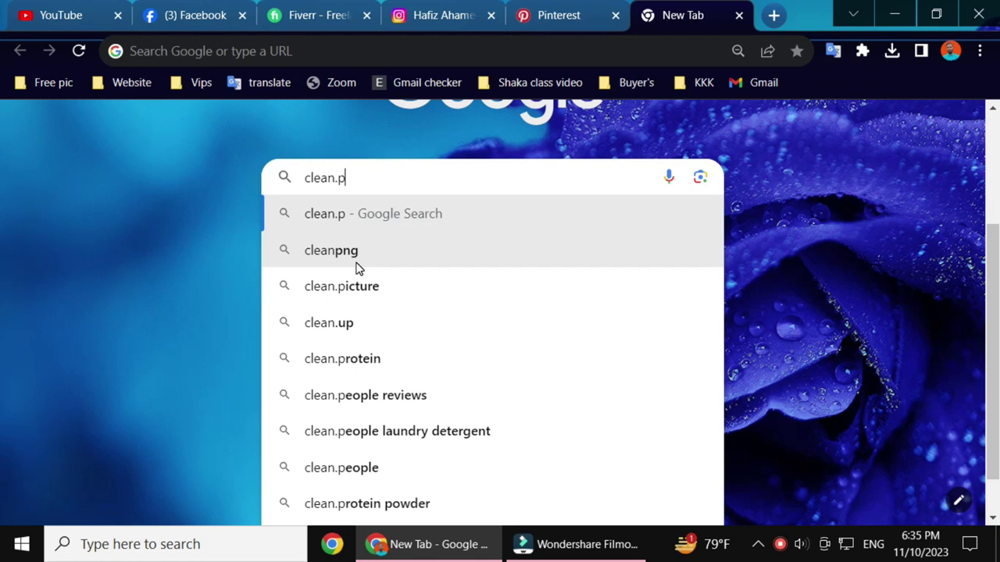
{"action": "type", "text": "i"}
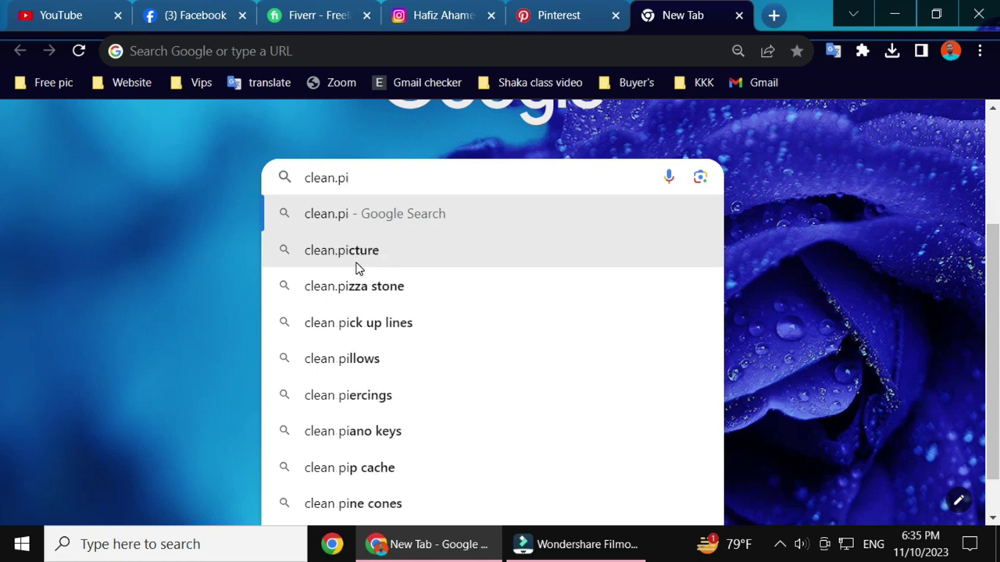
{"action": "type", "text": "ct"}
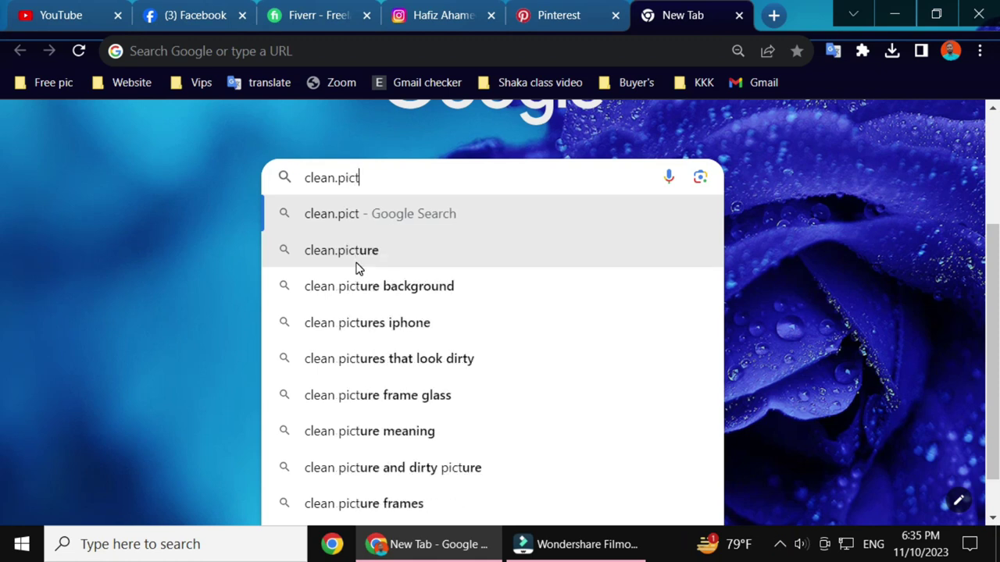
{"action": "type", "text": "ur"}
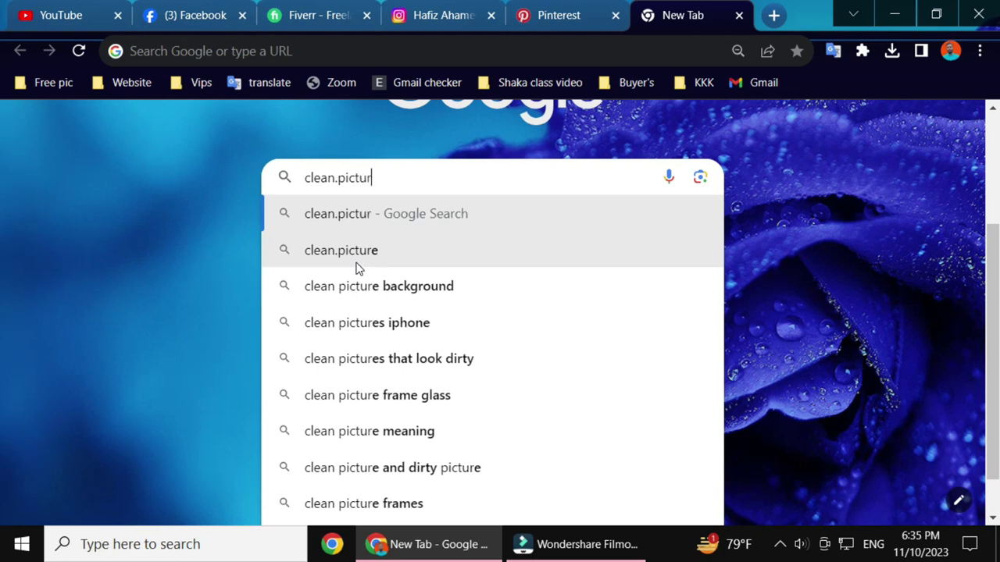
{"action": "type", "text": "e"}
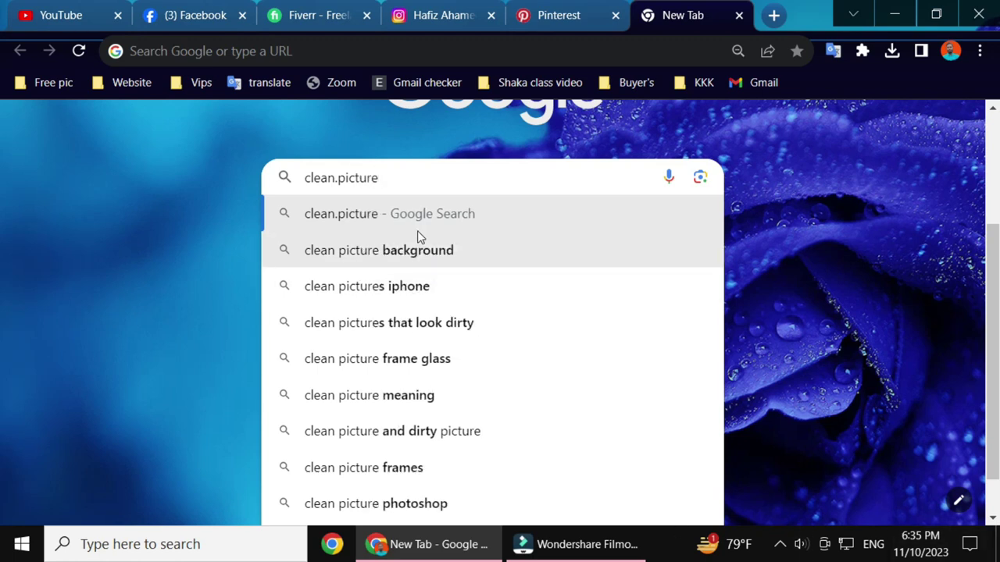
{"action": "left_click", "coordinate": [412, 240]}
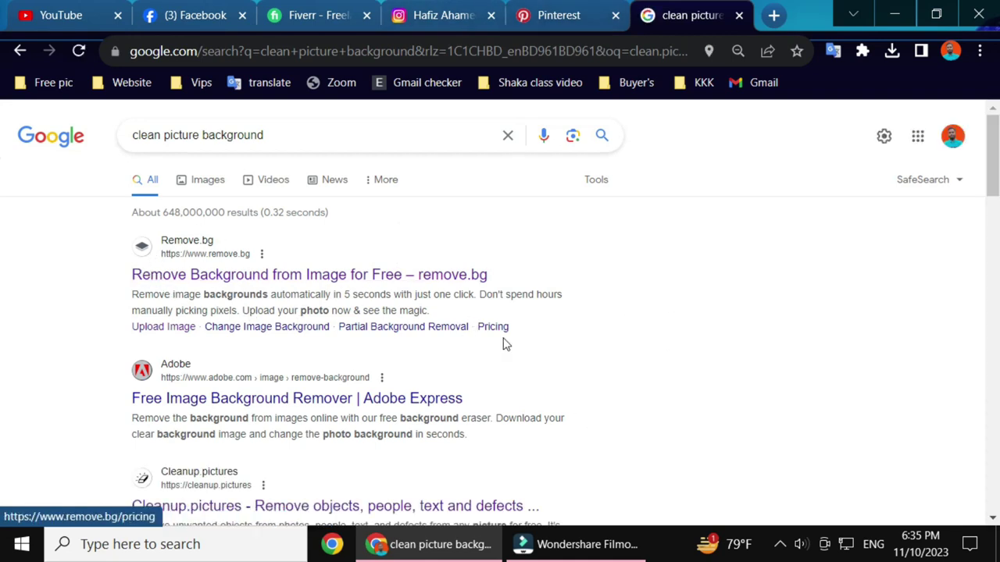
- Trim the query to 'clean picture' and run the search again
{"action": "left_click", "coordinate": [275, 133]}
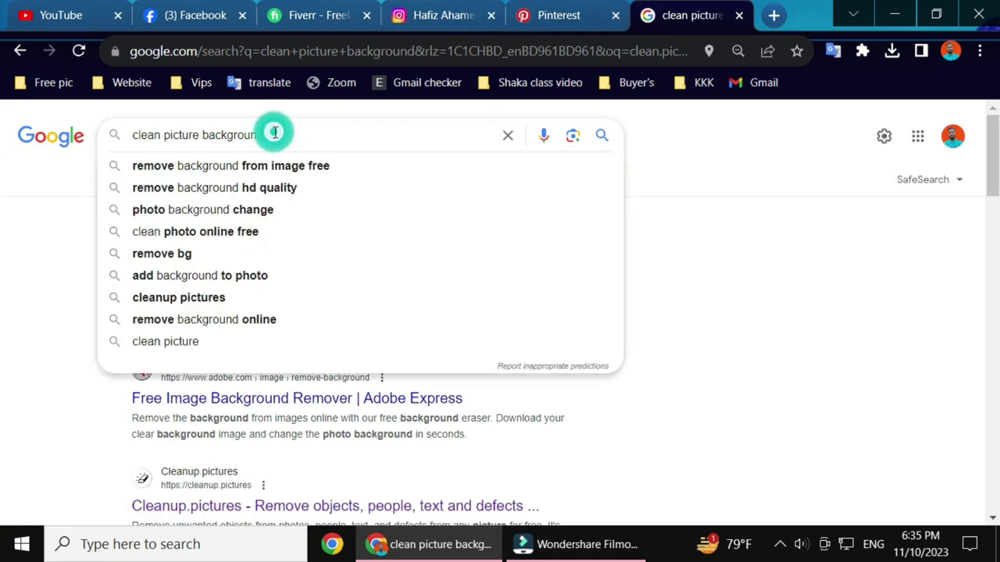
{"action": "key", "text": "BackSpace"}
{"action": "key", "text": "BackSpace"}
{"action": "key", "text": "BackSpace"}
{"action": "key", "text": "BackSpace"}
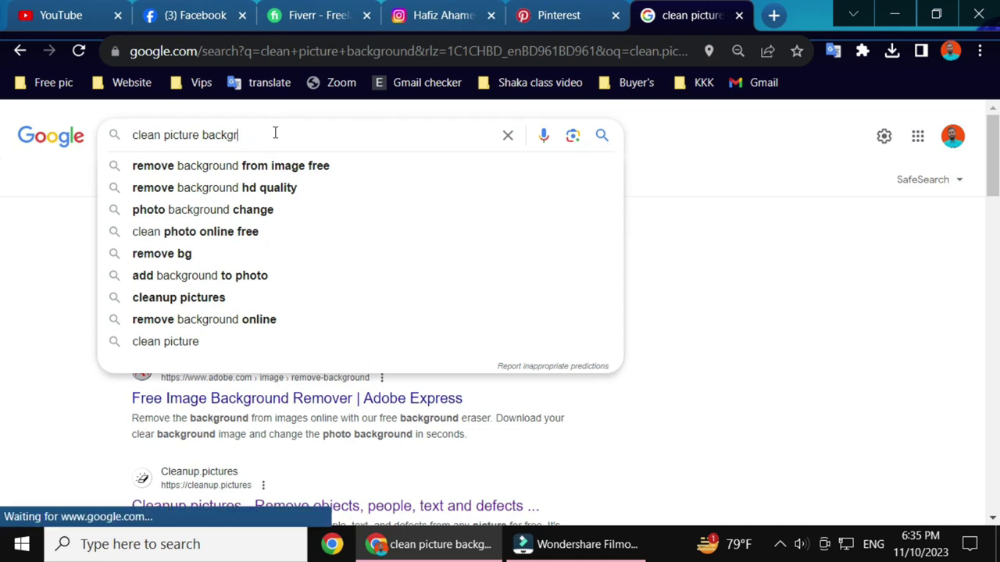
{"action": "key", "text": "BackSpace"}
{"action": "key", "text": "BackSpace"}
{"action": "key", "text": "BackSpace"}
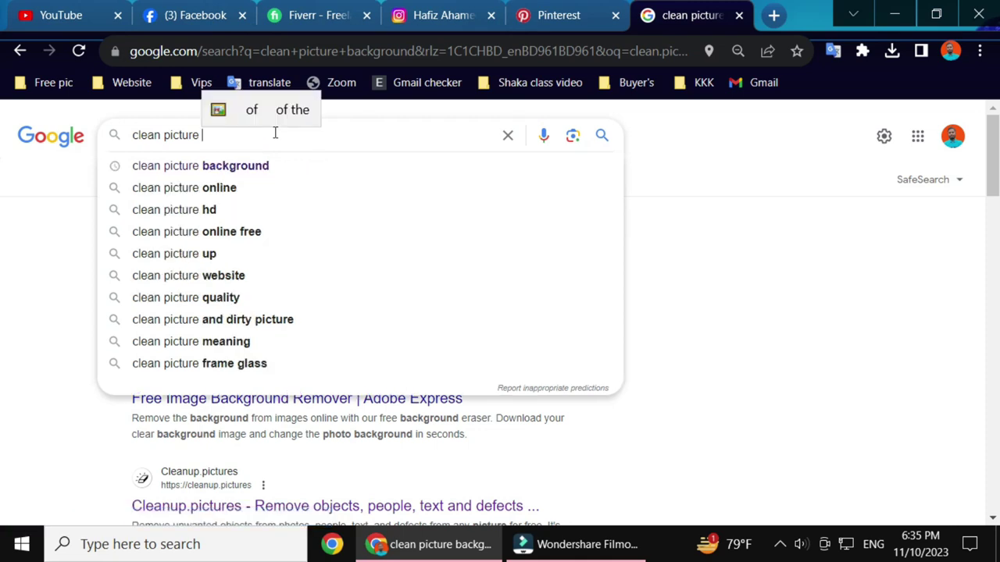
{"action": "key", "text": "Return"}
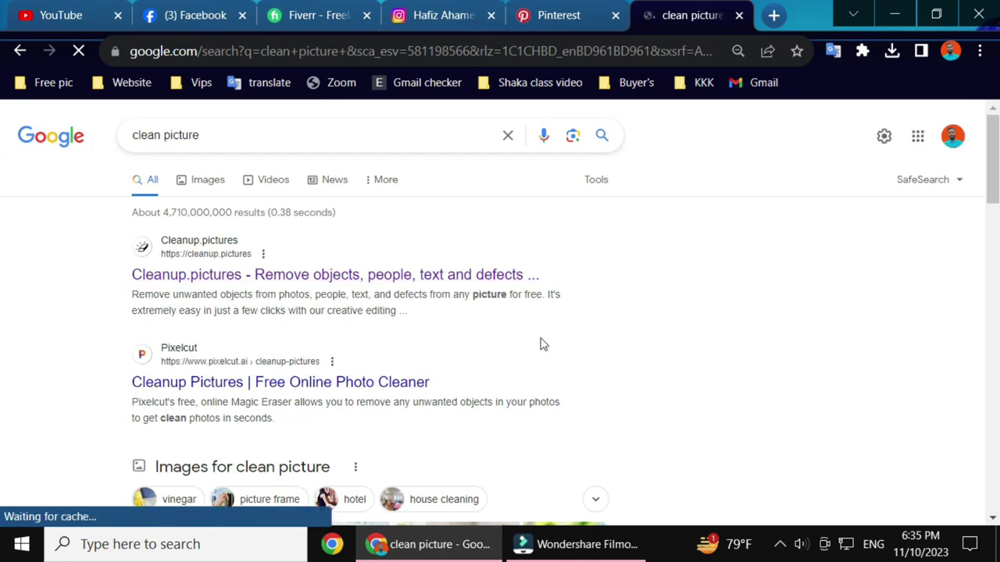
- Browse the results, select the Cleanup.pictures link, and start a screen capture
{"action": "scroll", "coordinate": [234, 375], "scroll_direction": "down", "scroll_amount": 2}
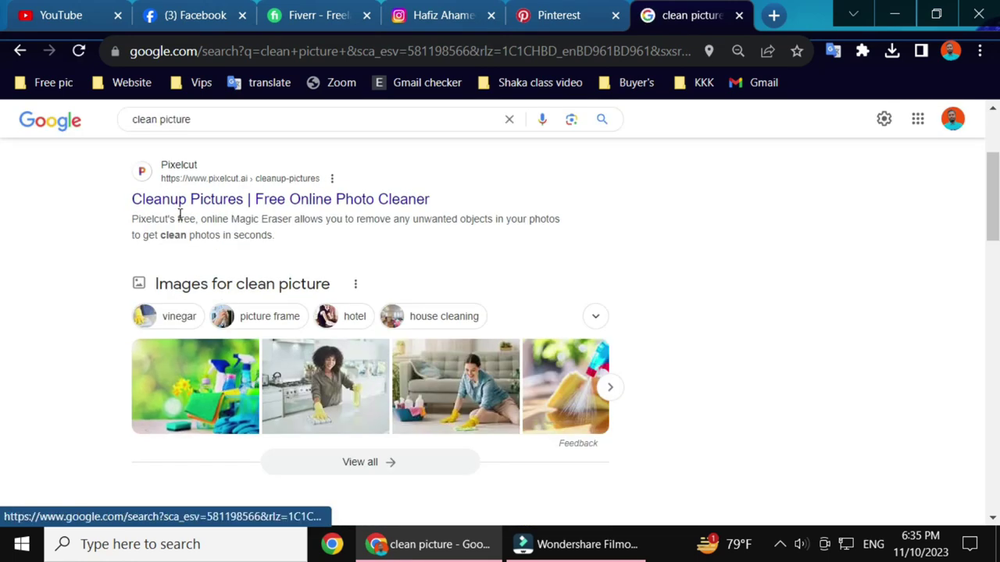
{"action": "scroll", "coordinate": [188, 271], "scroll_direction": "up", "scroll_amount": 2}
{"action": "scroll", "coordinate": [188, 332], "scroll_direction": "down", "scroll_amount": 3}
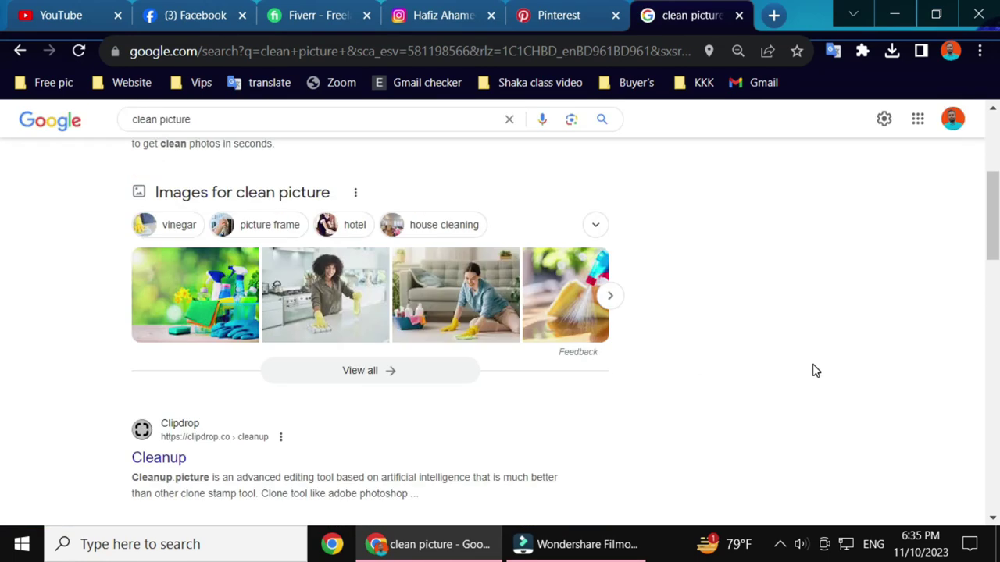
{"action": "scroll", "coordinate": [828, 371], "scroll_direction": "down", "scroll_amount": 3}
{"action": "scroll", "coordinate": [826, 377], "scroll_direction": "up", "scroll_amount": 3}
{"action": "scroll", "coordinate": [217, 308], "scroll_direction": "up", "scroll_amount": 4}
{"action": "left_click", "coordinate": [138, 281]}
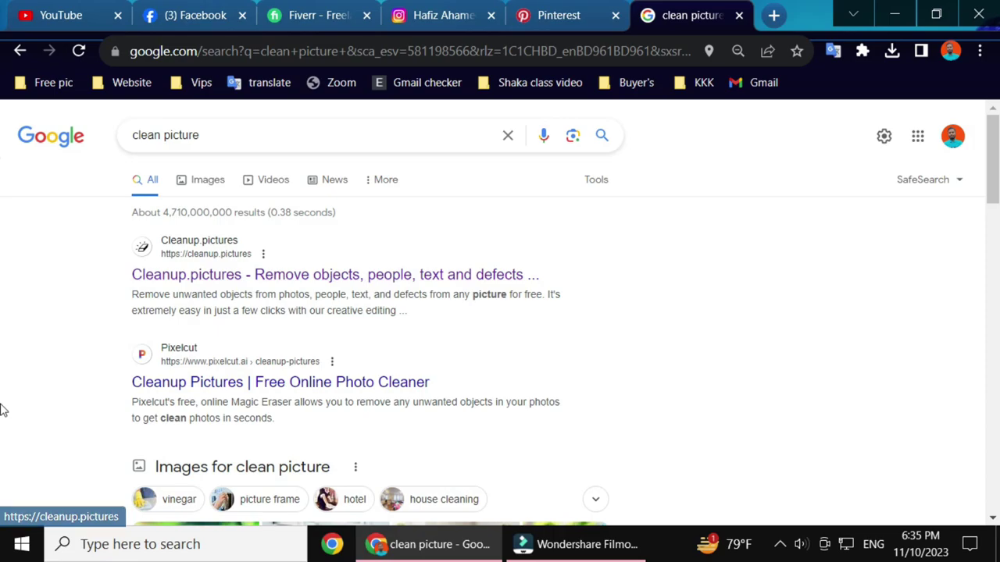
{"action": "key", "text": "Print"}
- Capture the results page and mark Cleanup.pictures with red boxes and an arrow, then close Lightshot
{"action": "left_click_drag", "start_coordinate": [31, 51], "coordinate": [796, 471]}
{"action": "left_click", "coordinate": [812, 389]}
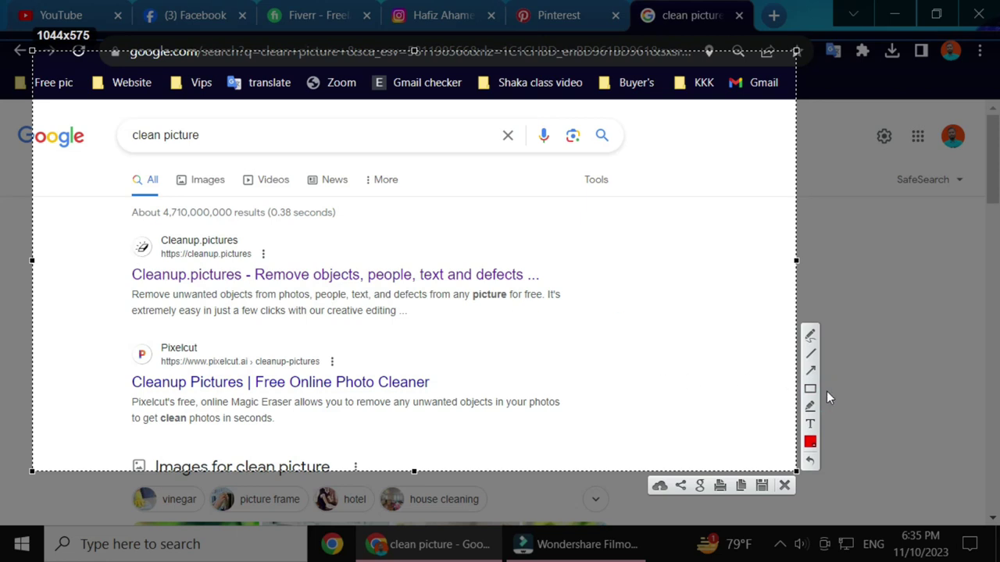
{"action": "left_click_drag", "start_coordinate": [119, 230], "coordinate": [160, 266]}
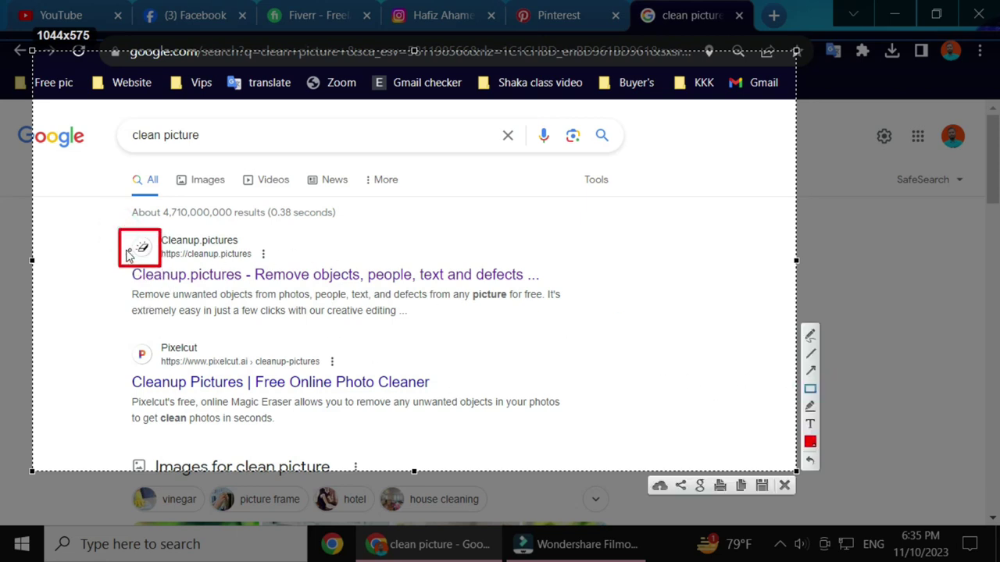
{"action": "left_click_drag", "start_coordinate": [116, 259], "coordinate": [528, 288]}
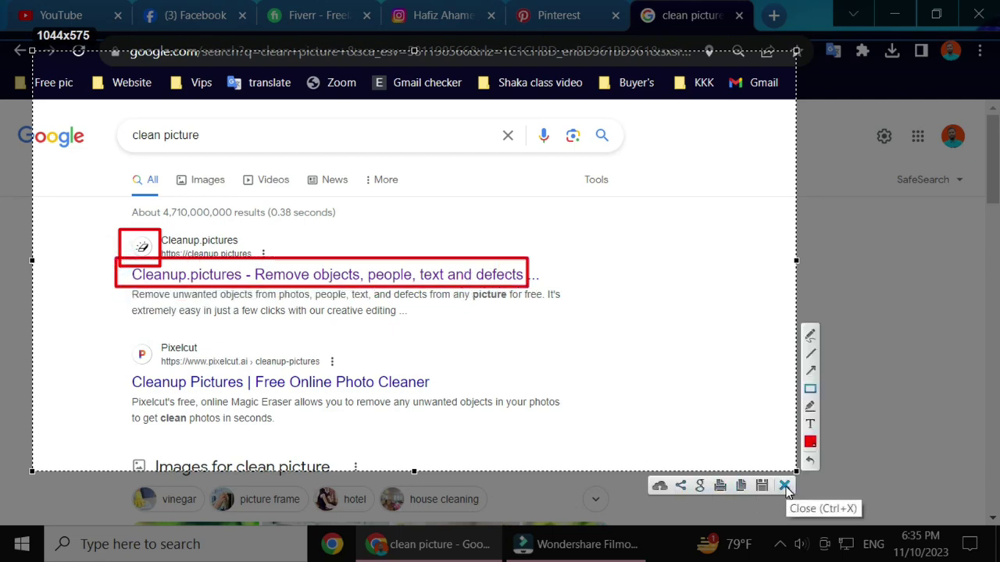
{"action": "left_click", "coordinate": [810, 371]}
{"action": "left_click_drag", "start_coordinate": [626, 422], "coordinate": [409, 288]}
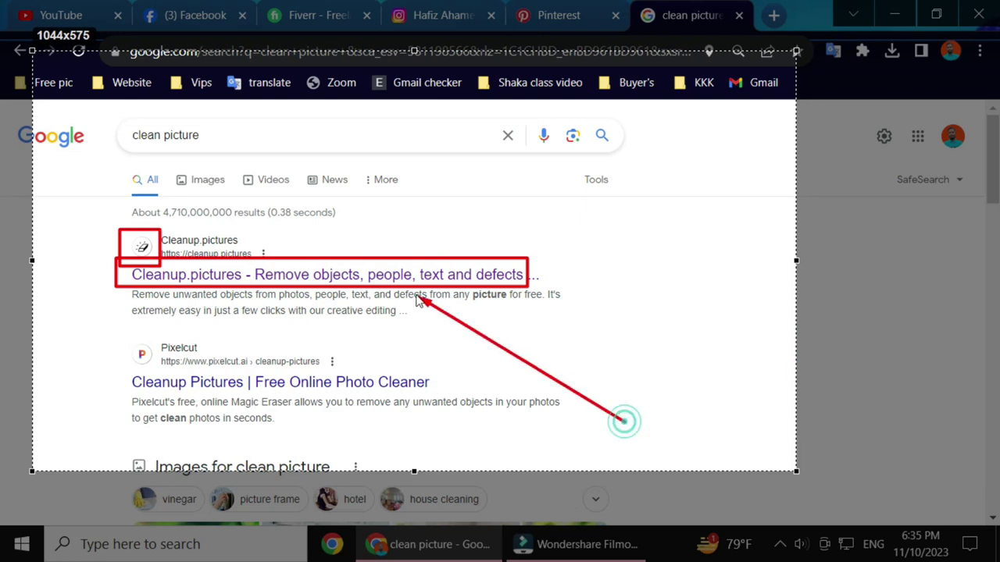
{"action": "left_click", "coordinate": [785, 485]}
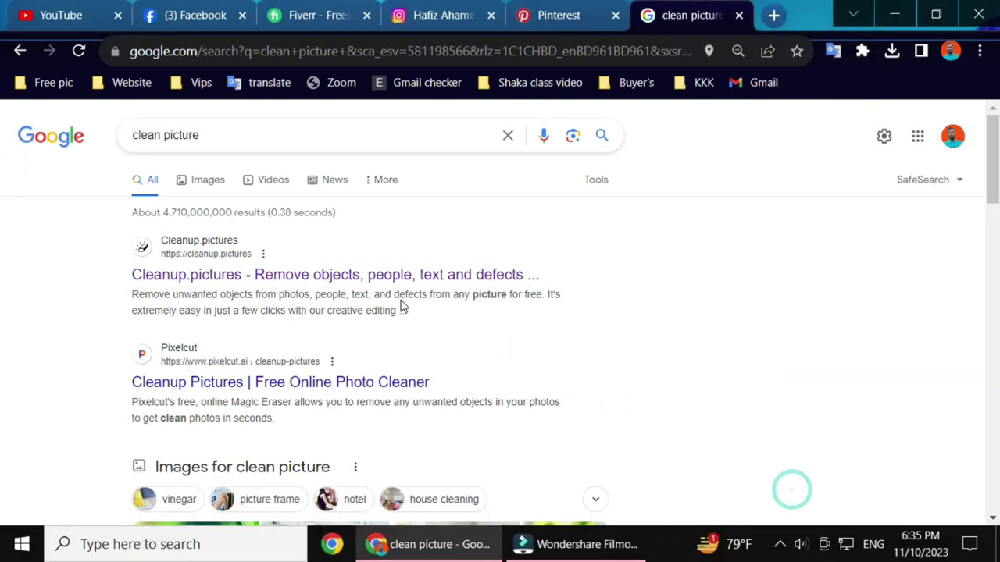
- Open the Cleanup.pictures site and scroll down to its upload box and example photos
{"action": "left_click", "coordinate": [349, 276]}
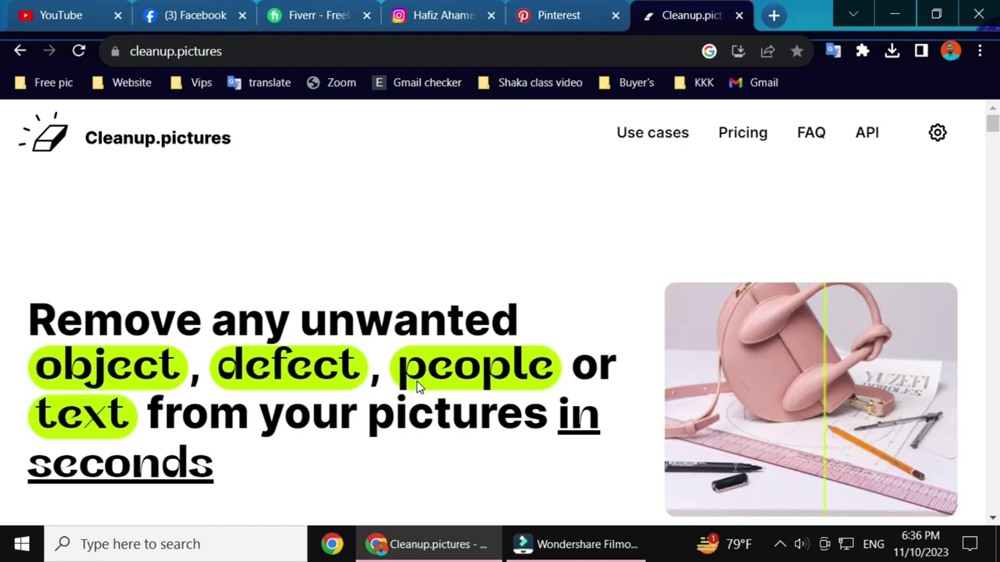
{"action": "scroll", "coordinate": [835, 433], "scroll_direction": "down", "scroll_amount": 2}
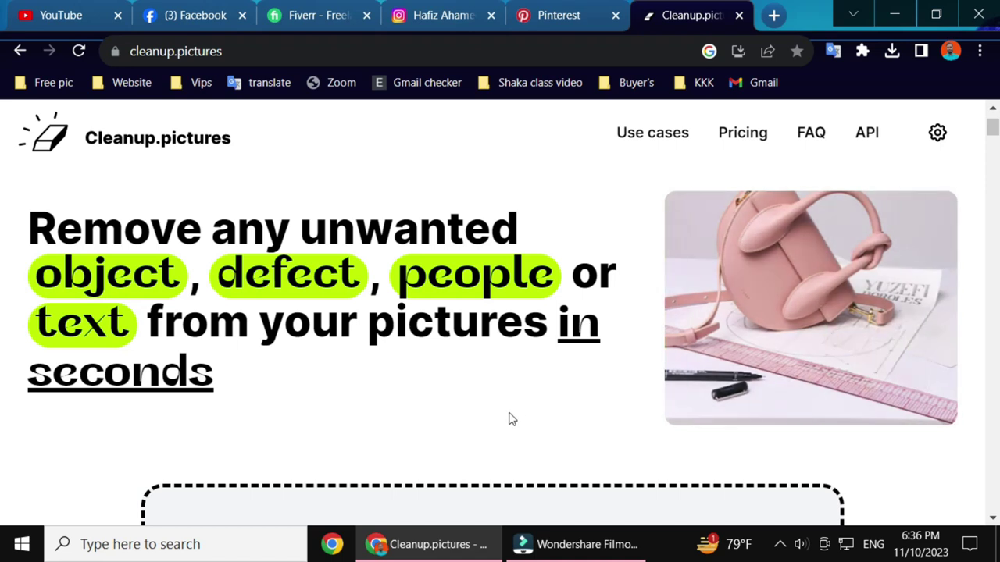
{"action": "scroll", "coordinate": [509, 419], "scroll_direction": "down", "scroll_amount": 2}
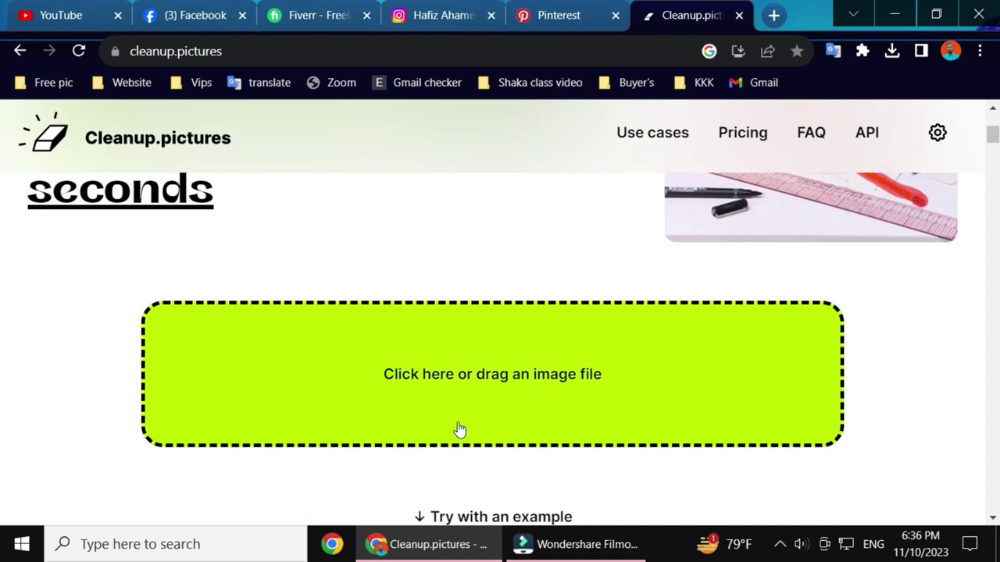
{"action": "scroll", "coordinate": [446, 414], "scroll_direction": "up", "scroll_amount": 1}
{"action": "scroll", "coordinate": [434, 395], "scroll_direction": "up", "scroll_amount": 2}
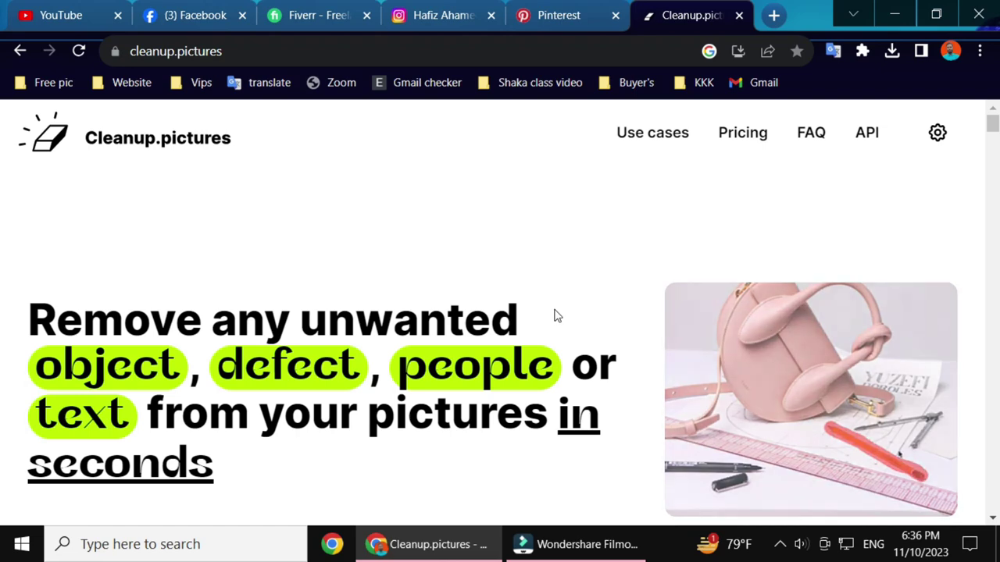
{"action": "scroll", "coordinate": [555, 315], "scroll_direction": "down", "scroll_amount": 2}
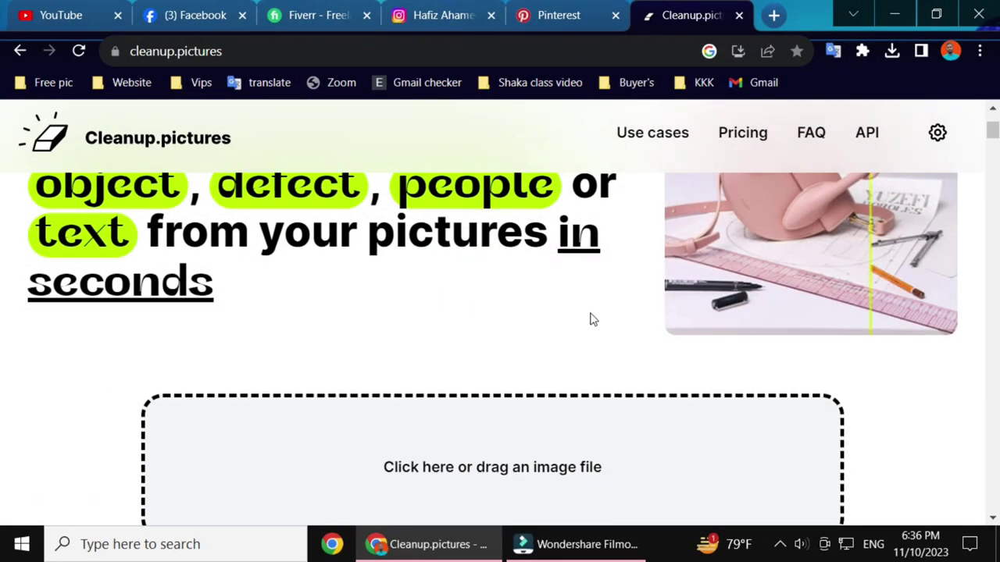
{"action": "scroll", "coordinate": [439, 284], "scroll_direction": "down", "scroll_amount": 2}
{"action": "scroll", "coordinate": [443, 283], "scroll_direction": "down", "scroll_amount": 2}
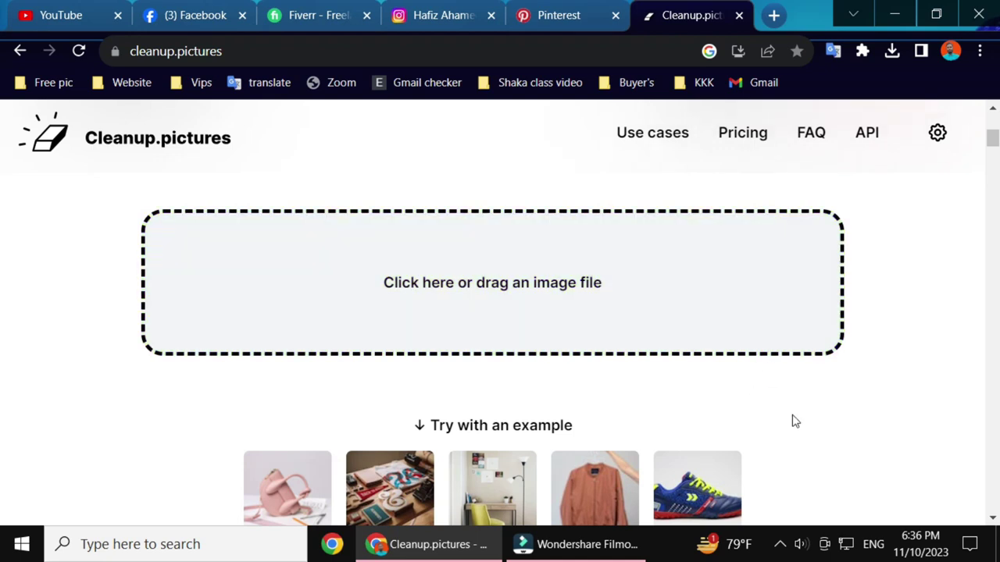
{"action": "scroll", "coordinate": [612, 272], "scroll_direction": "down", "scroll_amount": 1}
- Upload the desktop-wallpaper-nature-full-screen-comp image from the Desktop to Cleanup.pictures
{"action": "left_click", "coordinate": [582, 219]}
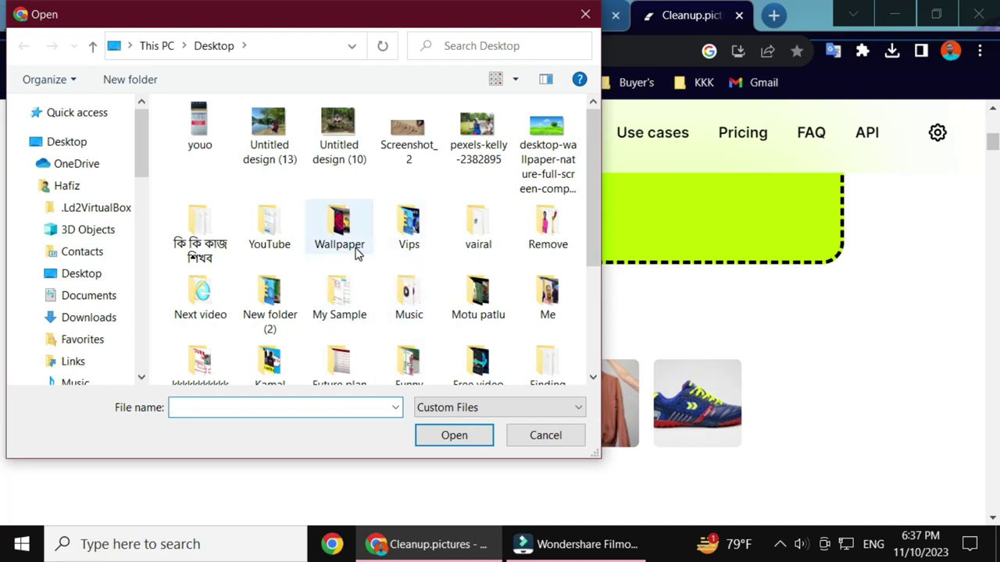
{"action": "left_click", "coordinate": [546, 145]}
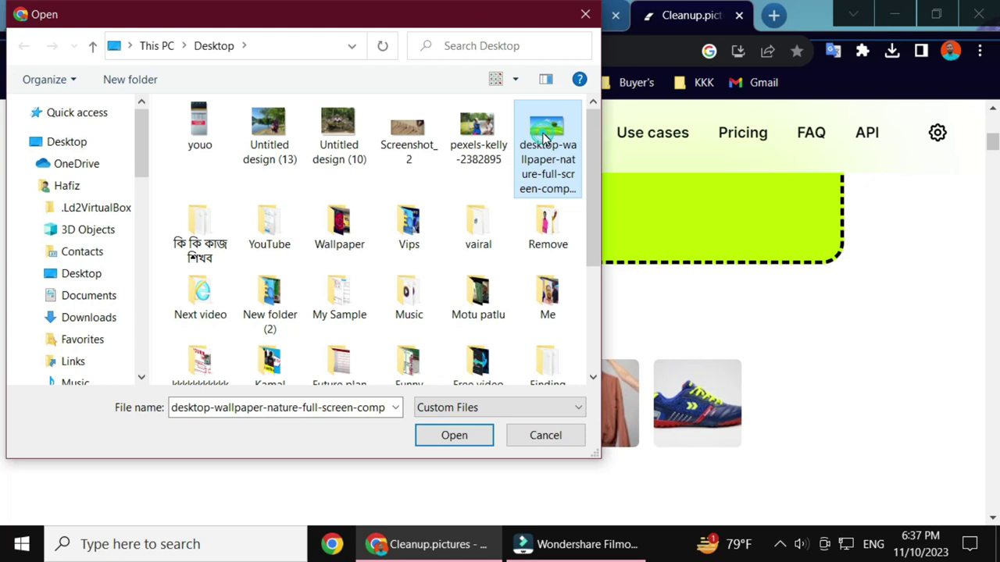
{"action": "double_click", "coordinate": [546, 138]}
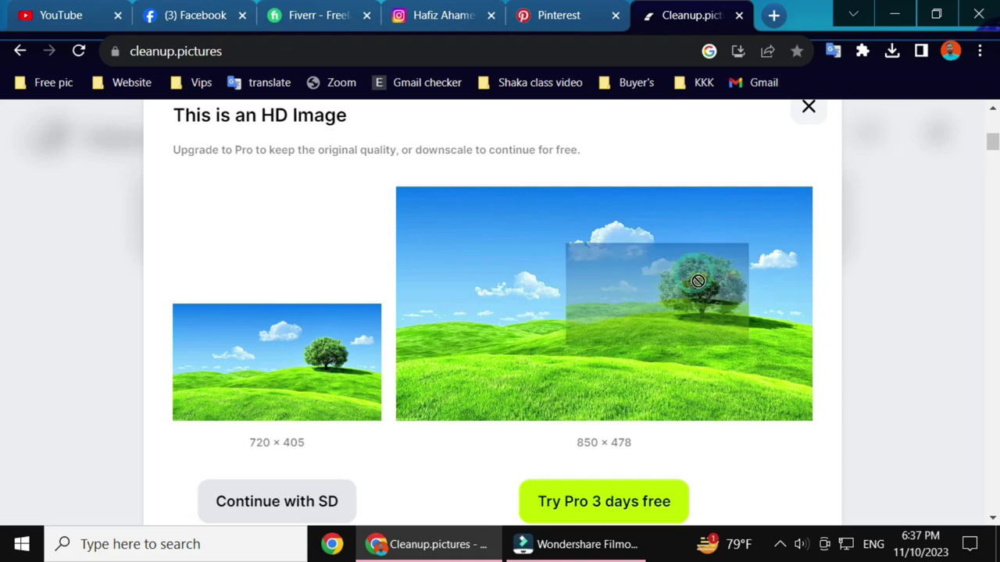
{"action": "left_click", "coordinate": [693, 287]}
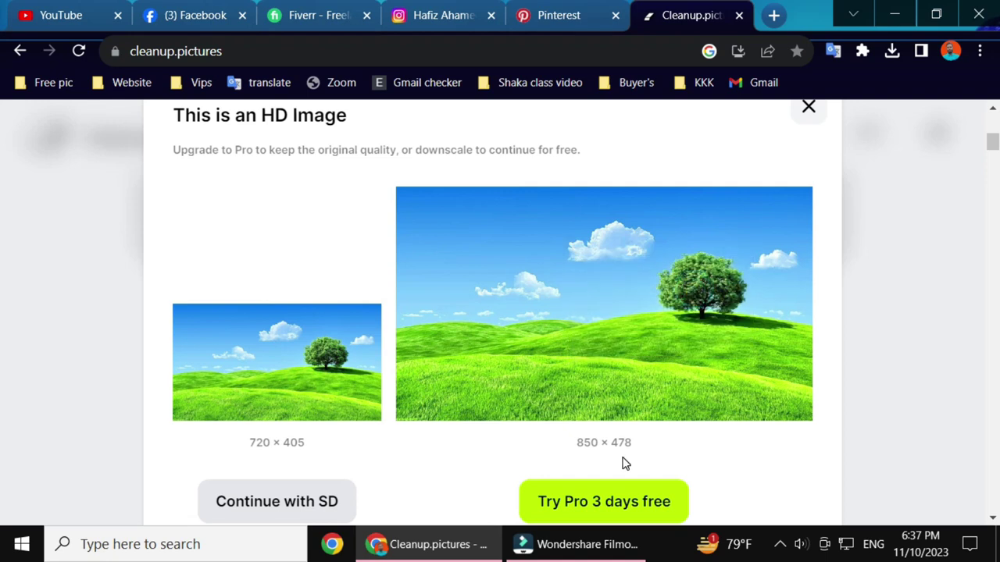
- Continue in SD, shrink the brush, and paint over the tree until it disappears
{"action": "left_click", "coordinate": [275, 508]}
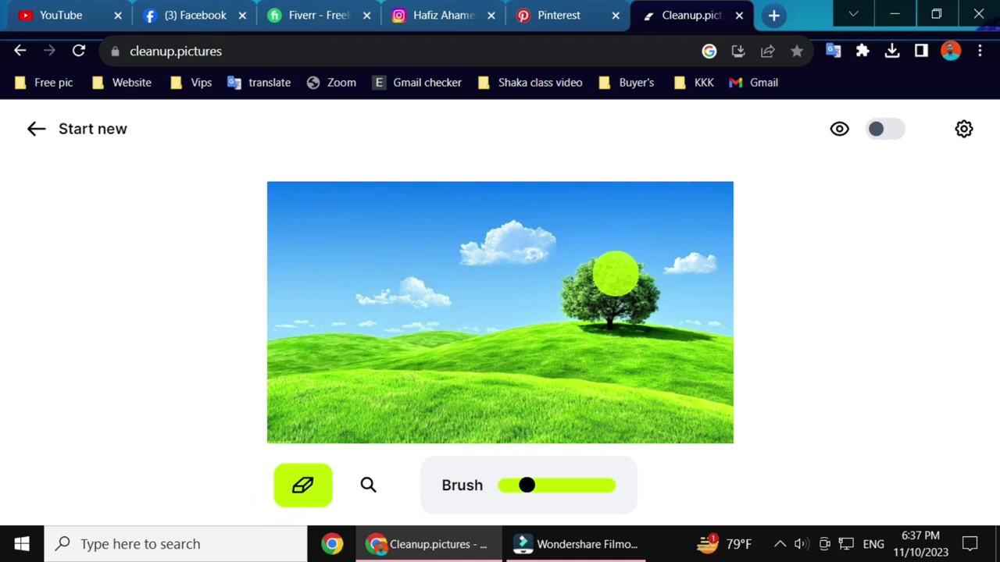
{"action": "left_click", "coordinate": [514, 488]}
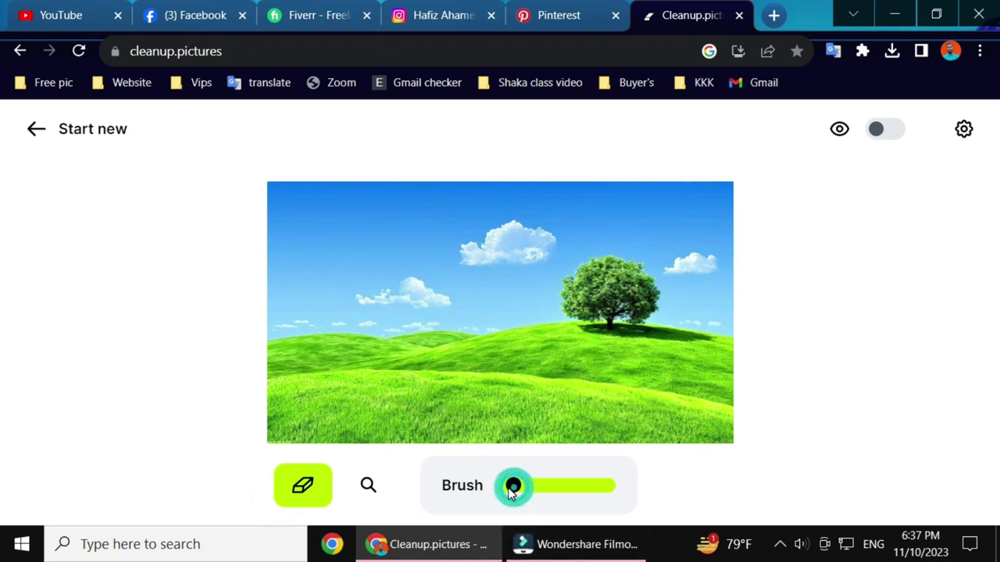
{"action": "mouse_move", "coordinate": [607, 288]}
{"action": "left_mouse_down"}
{"action": "mouse_move", "coordinate": [636, 299]}
{"action": "mouse_move", "coordinate": [649, 291]}
{"action": "left_mouse_up"}
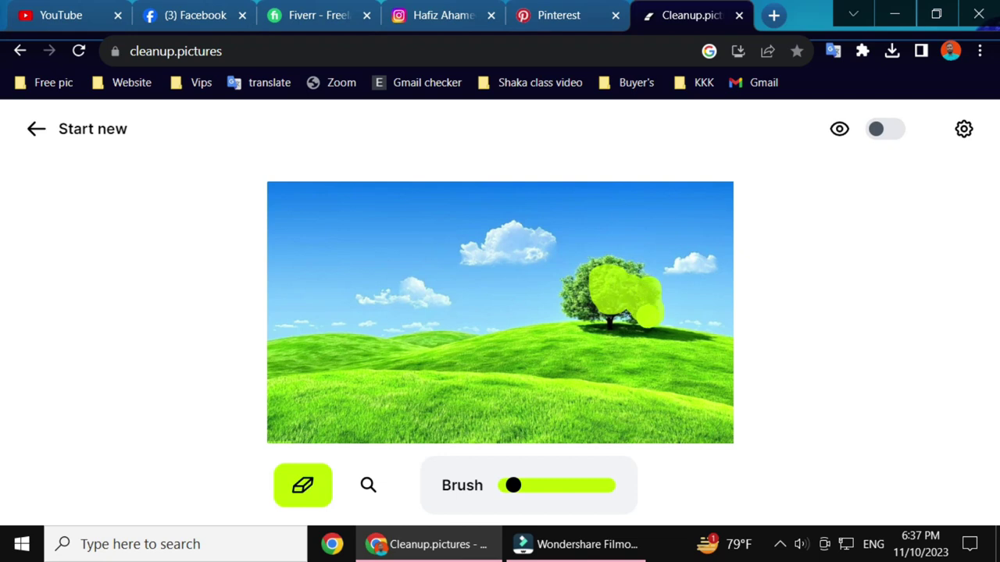
{"action": "left_click_drag", "start_coordinate": [621, 314], "coordinate": [600, 314]}
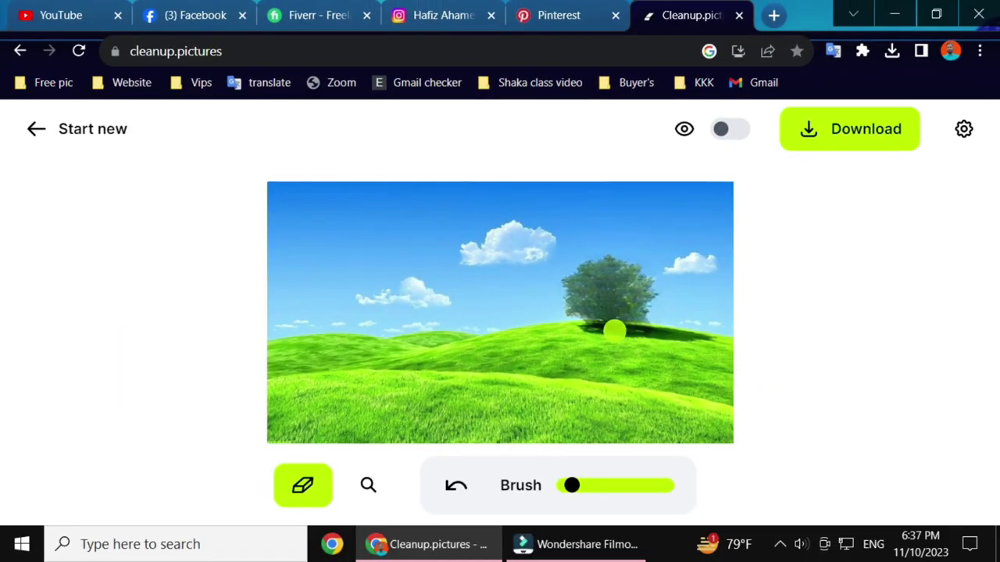
{"action": "mouse_move", "coordinate": [596, 285]}
{"action": "left_mouse_down"}
{"action": "mouse_move", "coordinate": [632, 308]}
{"action": "mouse_move", "coordinate": [647, 298]}
{"action": "mouse_move", "coordinate": [643, 280]}
{"action": "mouse_move", "coordinate": [614, 275]}
{"action": "mouse_move", "coordinate": [613, 265]}
{"action": "mouse_move", "coordinate": [634, 275]}
{"action": "mouse_move", "coordinate": [574, 273]}
{"action": "mouse_move", "coordinate": [606, 268]}
{"action": "left_mouse_up"}
{"action": "mouse_move", "coordinate": [576, 274]}
{"action": "left_mouse_down"}
{"action": "mouse_move", "coordinate": [571, 303]}
{"action": "mouse_move", "coordinate": [620, 325]}
{"action": "mouse_move", "coordinate": [704, 338]}
{"action": "left_mouse_up"}
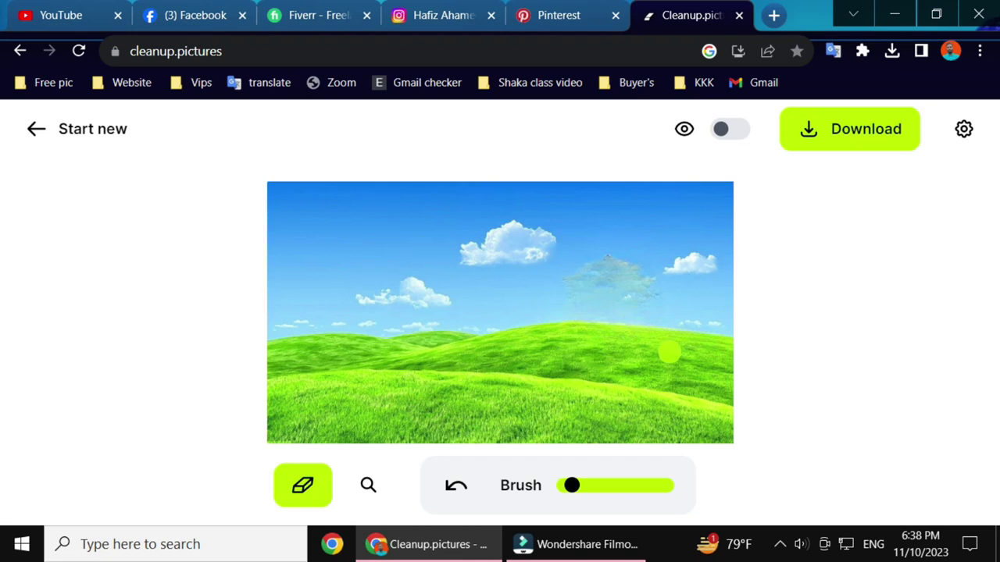
{"action": "scroll", "coordinate": [512, 361], "scroll_direction": "up", "scroll_amount": 1}
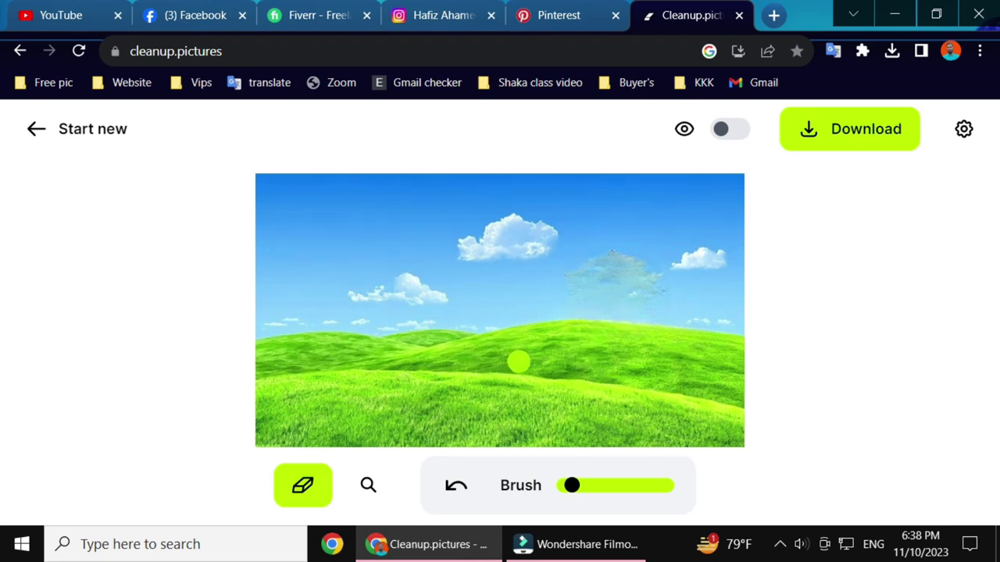
{"action": "scroll", "coordinate": [590, 354], "scroll_direction": "up", "scroll_amount": 1}
{"action": "scroll", "coordinate": [664, 347], "scroll_direction": "up", "scroll_amount": 1}
{"action": "scroll", "coordinate": [678, 338], "scroll_direction": "up", "scroll_amount": 1}
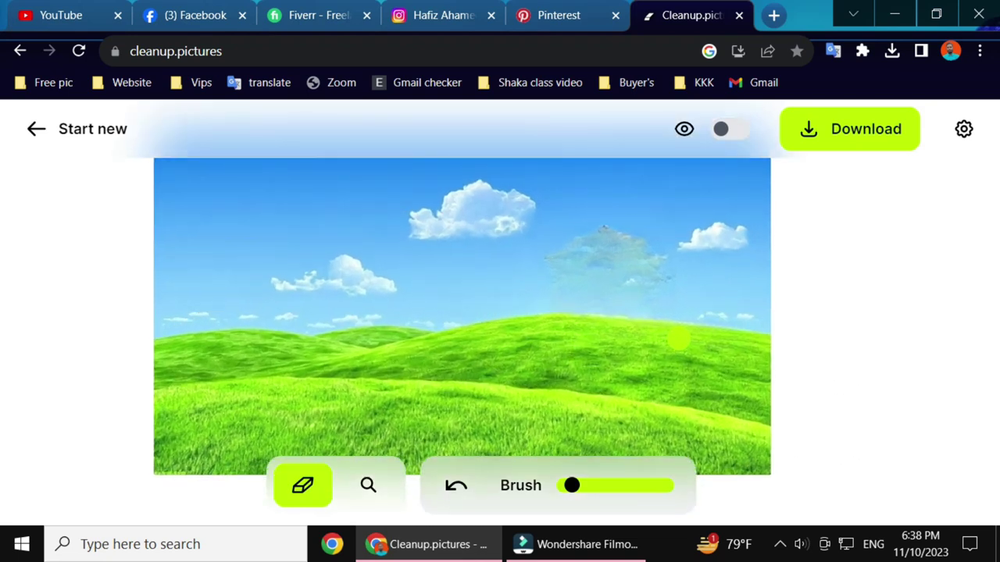
{"action": "scroll", "coordinate": [663, 342], "scroll_direction": "down", "scroll_amount": 3}
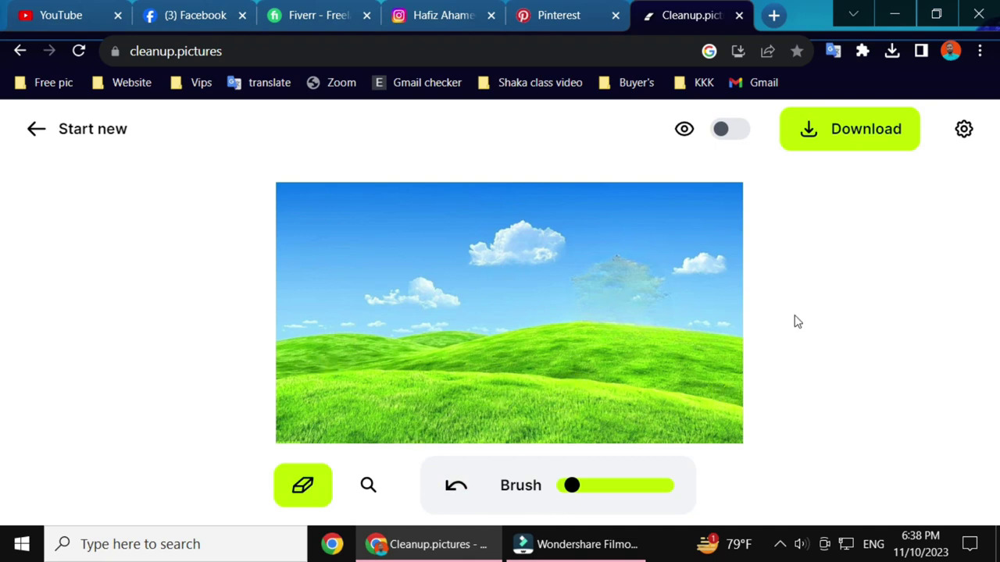
- Download the cleaned photo to the Desktop as hgjmhbmjgv.jpg, then show the desktop
{"action": "left_click", "coordinate": [809, 134]}
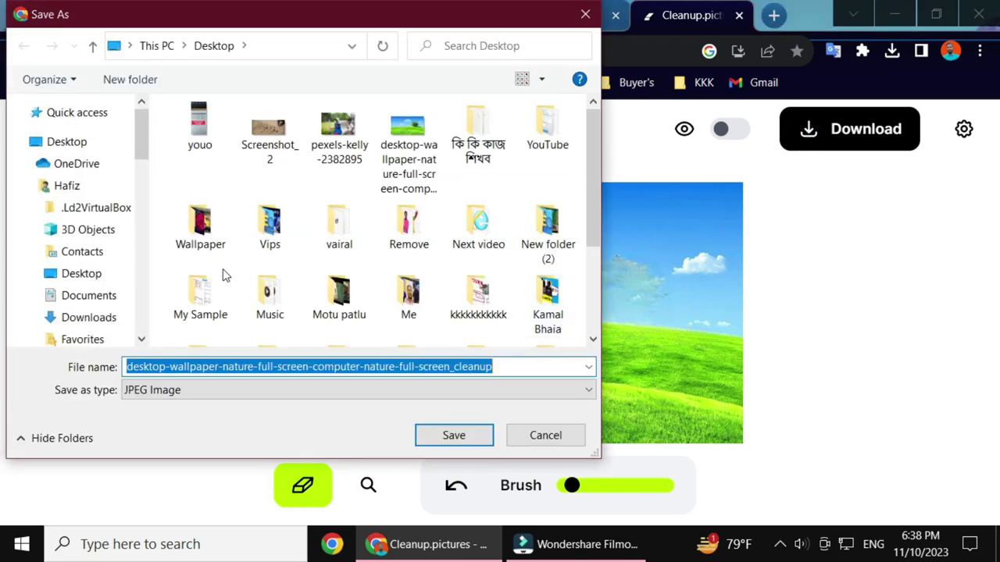
{"action": "left_click", "coordinate": [68, 141]}
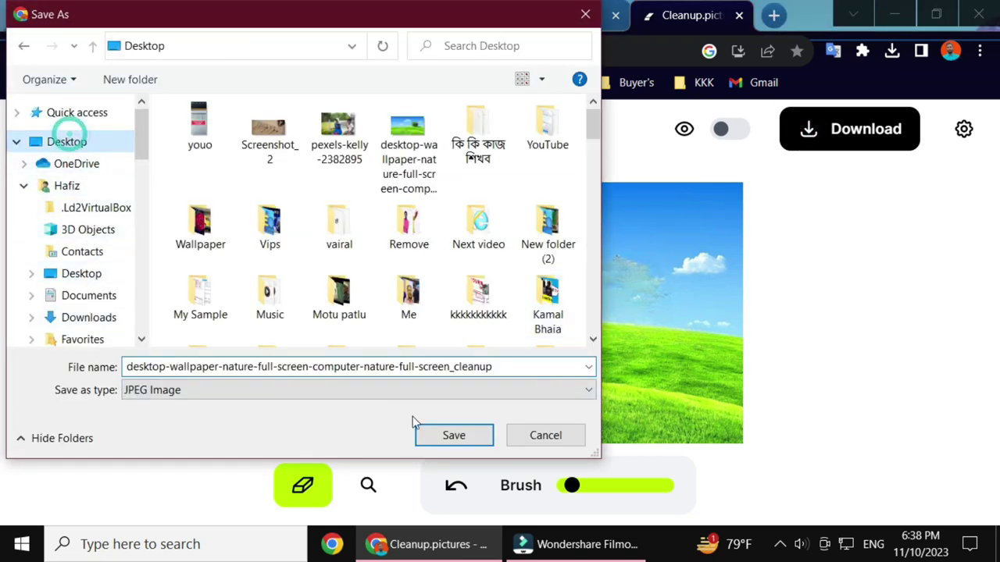
{"action": "triple_click", "coordinate": [293, 367]}
{"action": "type", "text": "hgjmhbmjgv"}
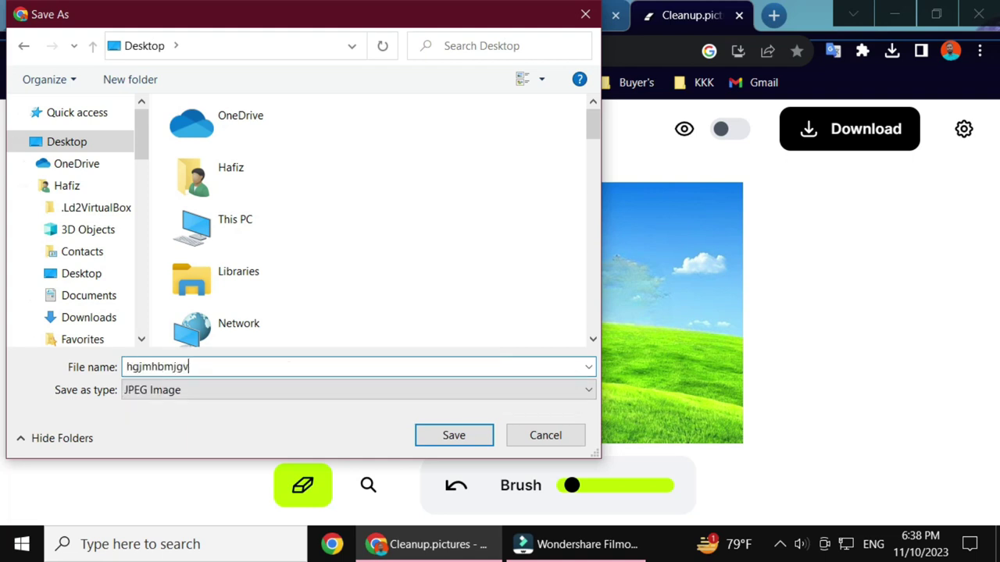
{"action": "left_click", "coordinate": [453, 435]}
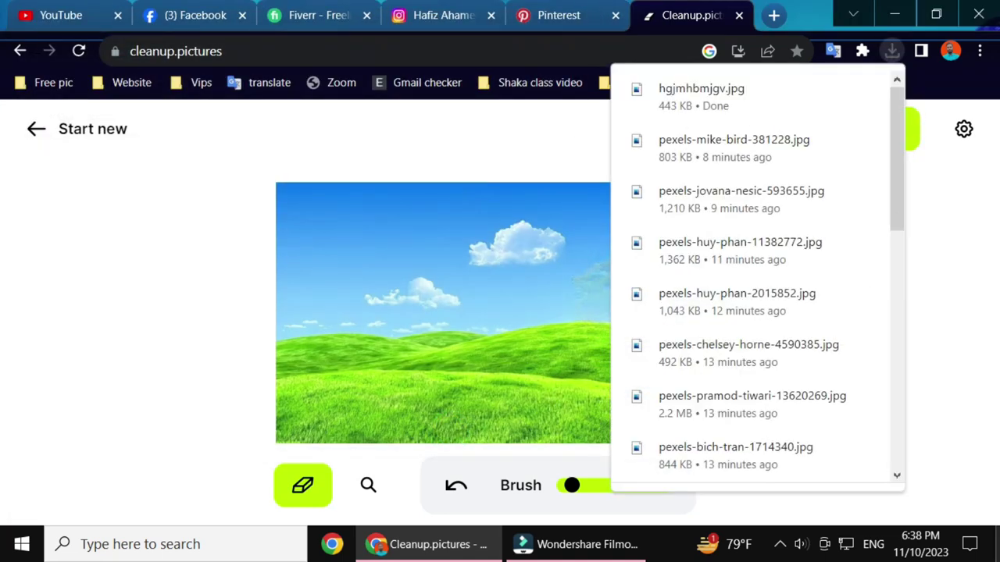
{"action": "key", "text": "super+d"}
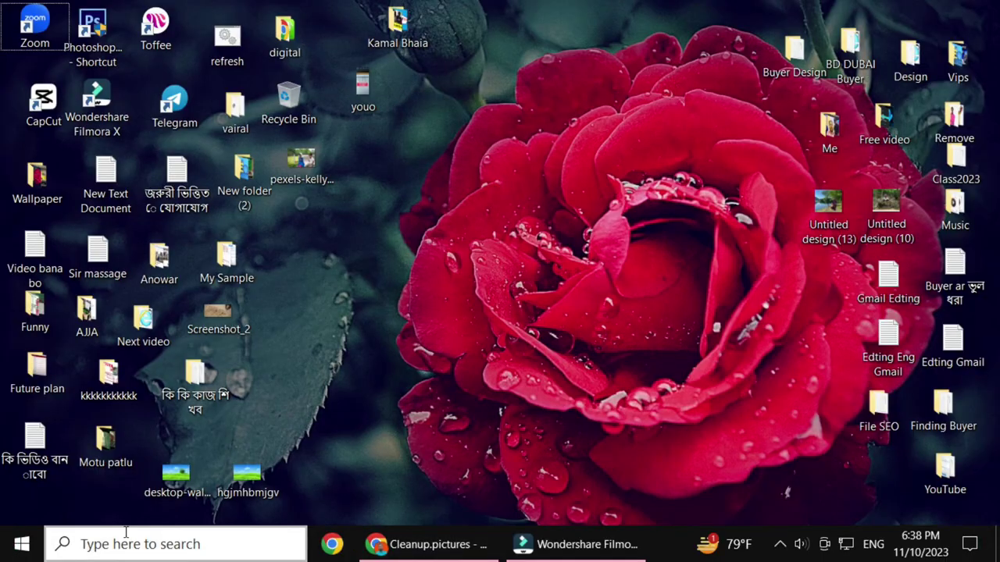
- Preview hgjmhbmjgv.jpg in Photos, close it, refresh the desktop, and return to Chrome
{"action": "double_click", "coordinate": [160, 499]}
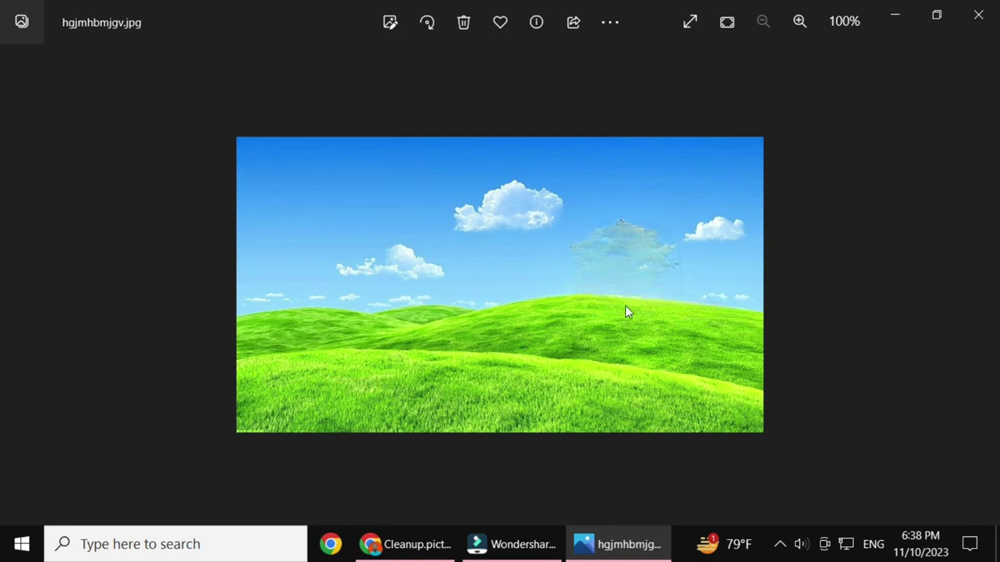
{"action": "left_click", "coordinate": [977, 15]}
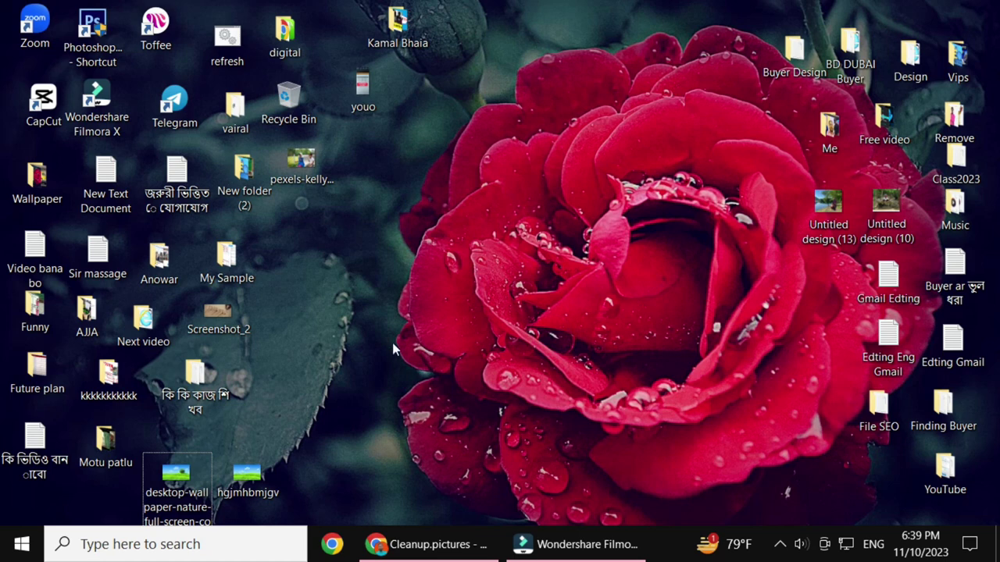
{"action": "right_click", "coordinate": [393, 342]}
{"action": "left_click", "coordinate": [447, 304]}
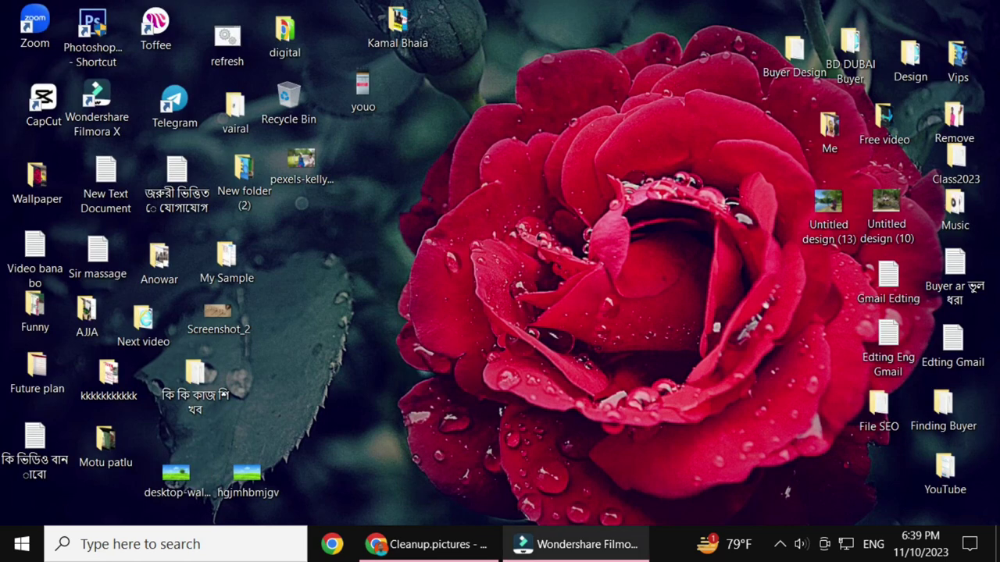
{"action": "left_click", "coordinate": [461, 543]}
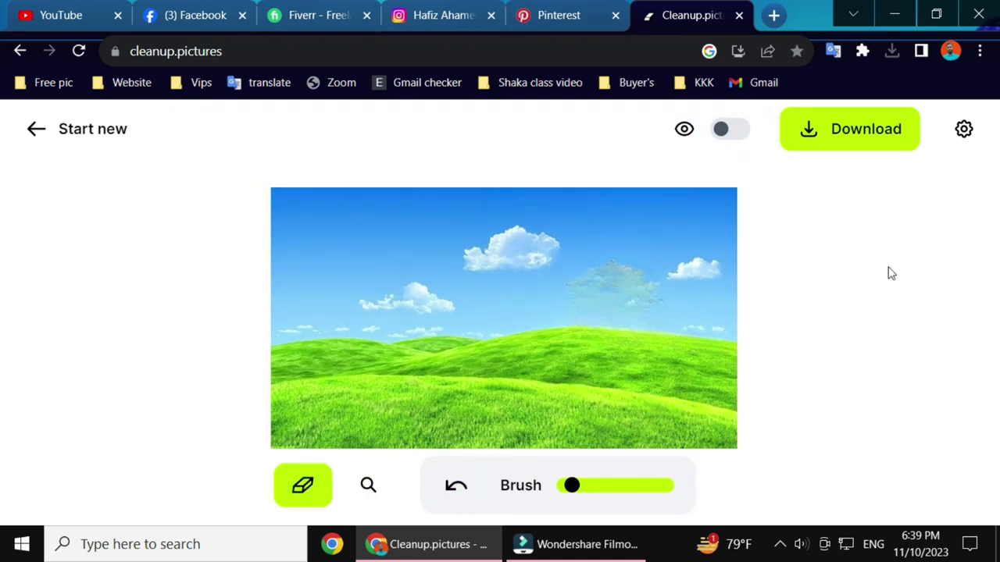
{"action": "left_click", "coordinate": [722, 130]}
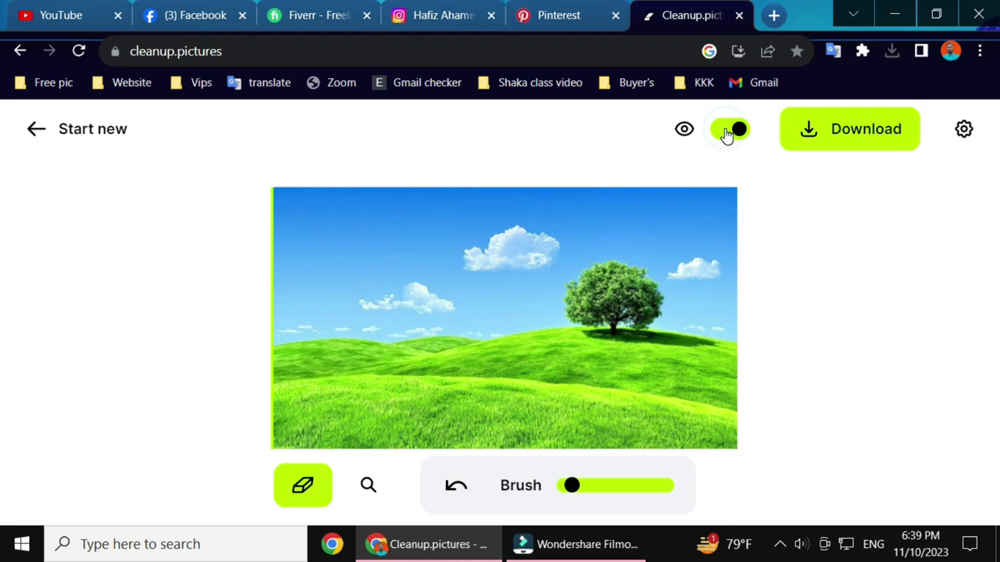
{"action": "left_click", "coordinate": [723, 130]}
{"action": "left_click", "coordinate": [724, 131]}
{"action": "left_click", "coordinate": [724, 131]}
{"action": "left_click", "coordinate": [701, 130]}
{"action": "left_click", "coordinate": [721, 131]}
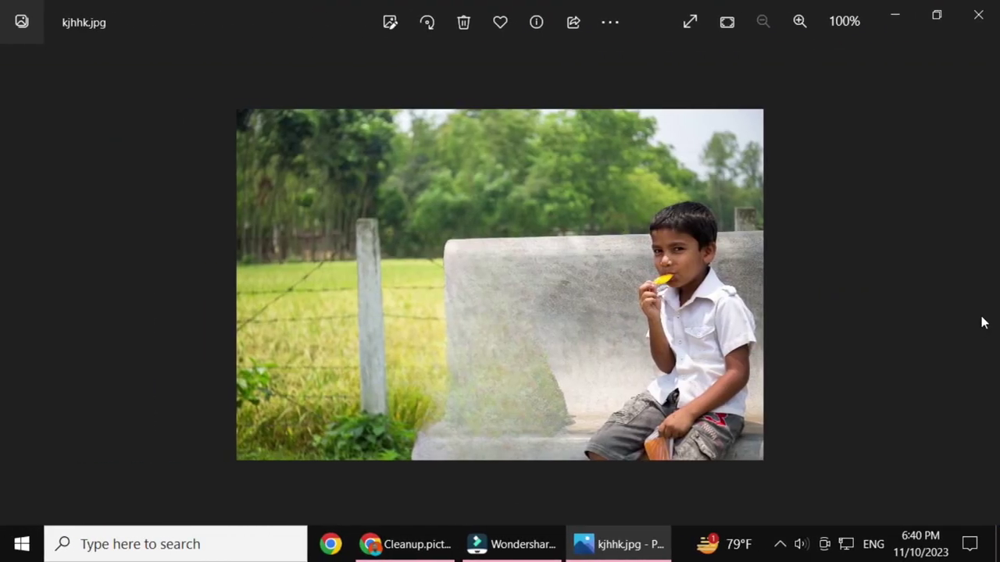
- Flip back to pexels-kelly-2382895 and forward to kjhhk in Photos, then close it
{"action": "left_click", "coordinate": [18, 284]}
{"action": "left_click", "coordinate": [18, 285]}
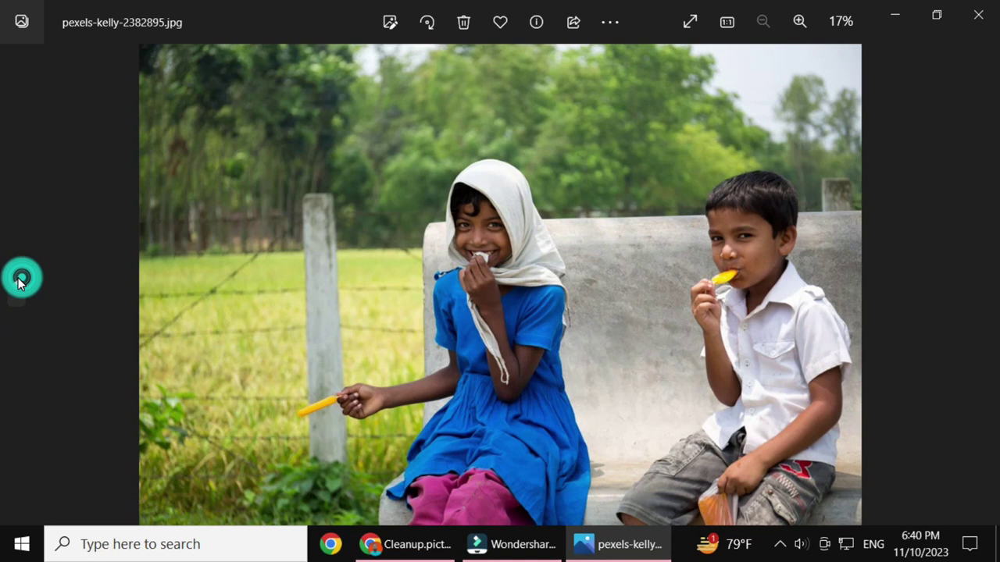
{"action": "left_click", "coordinate": [981, 289]}
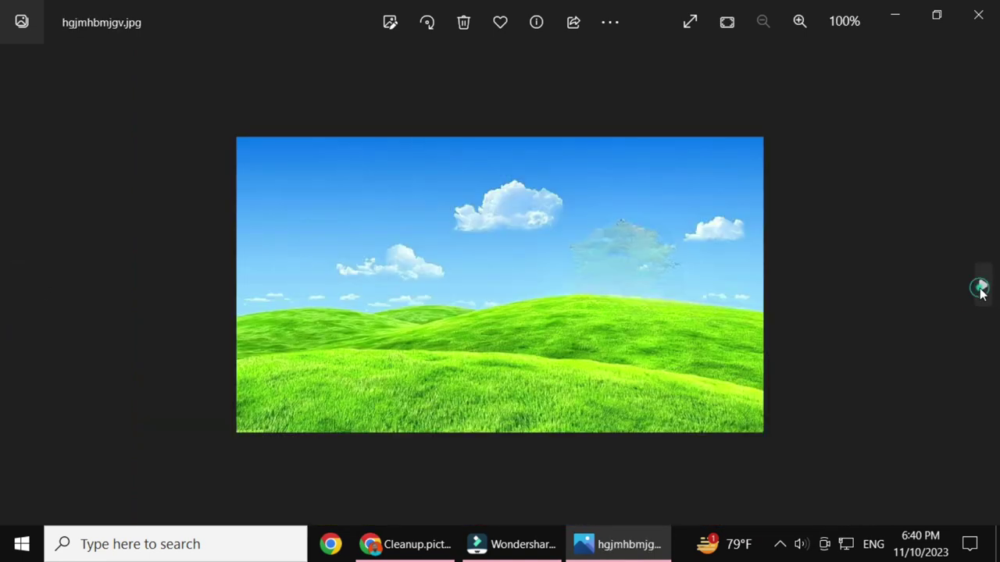
{"action": "left_click", "coordinate": [981, 290]}
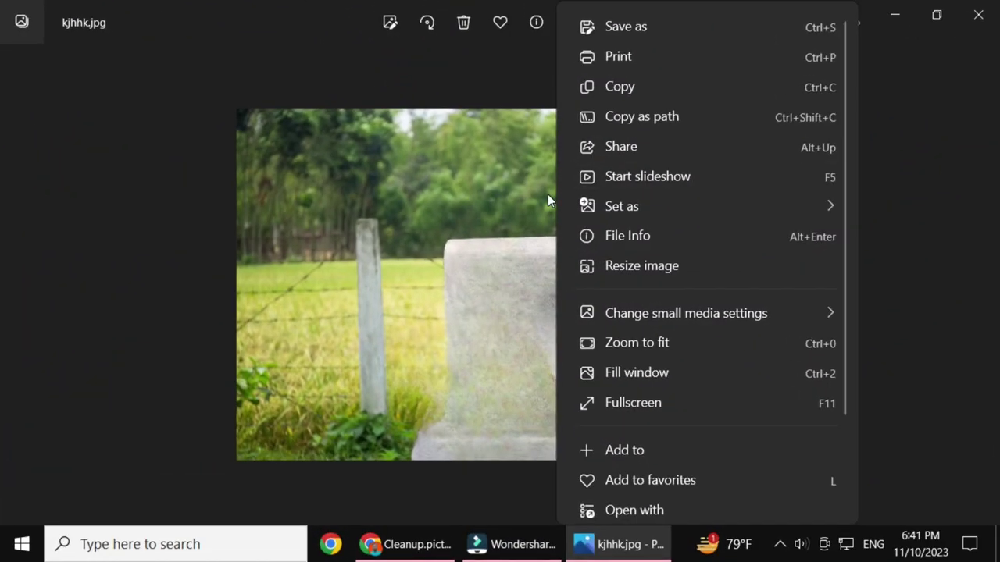
{"action": "left_click", "coordinate": [548, 194]}
{"action": "left_click", "coordinate": [974, 12]}
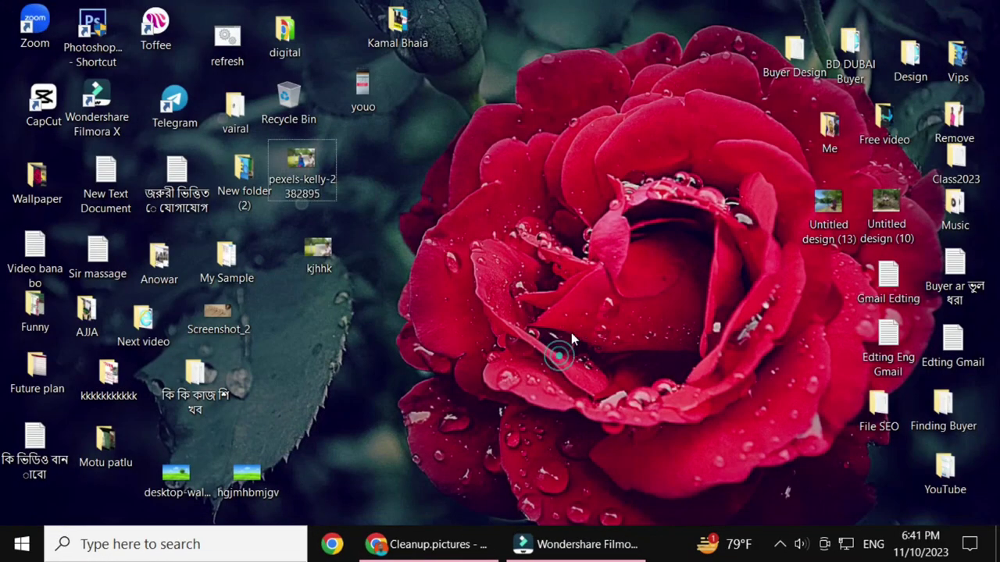
- Set kjhhk.jpg as the desktop background and refresh the desktop
{"action": "right_click", "coordinate": [323, 257]}
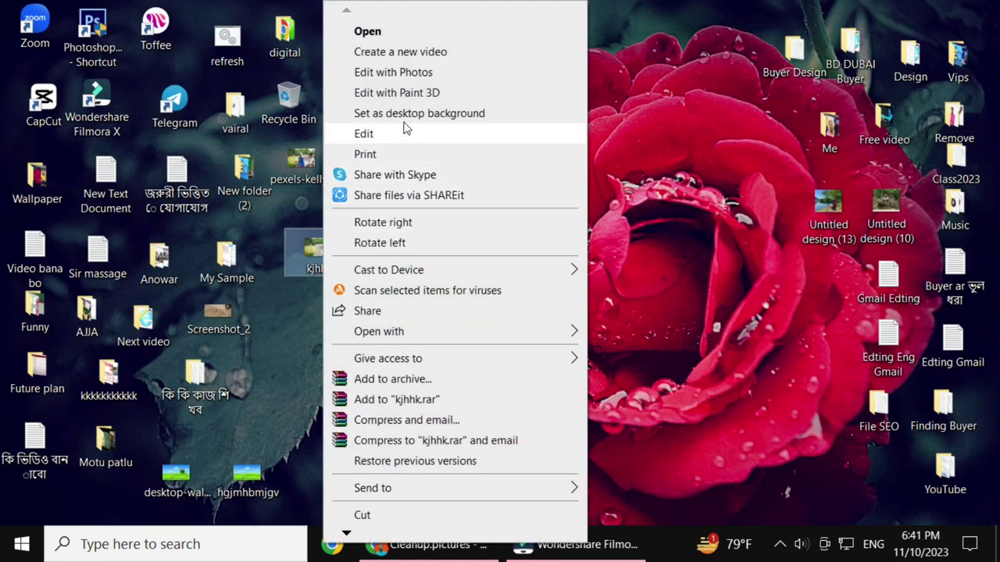
{"action": "left_click", "coordinate": [414, 113]}
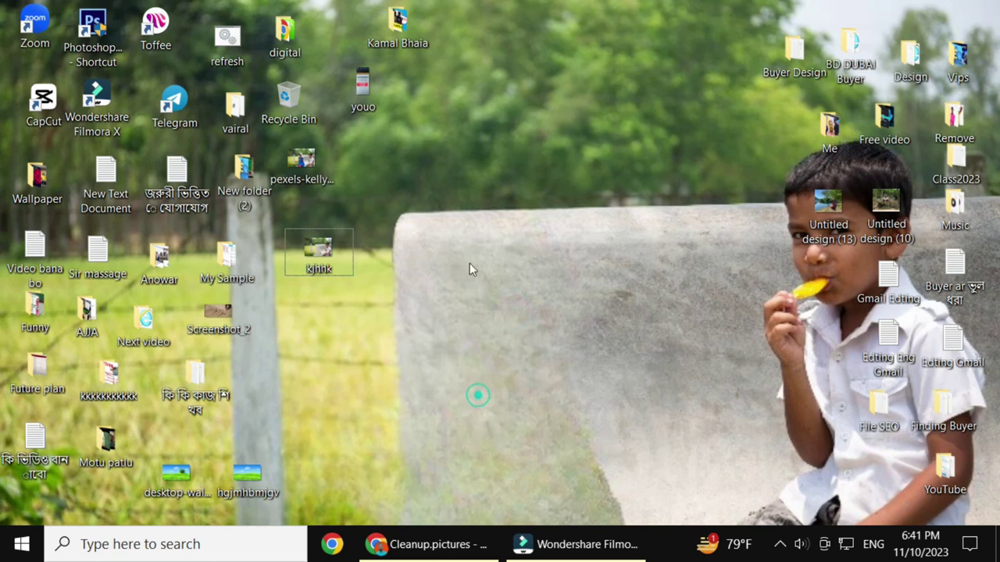
{"action": "right_click", "coordinate": [493, 419]}
{"action": "left_click", "coordinate": [533, 220]}
- Try pexels-kelly-2382895 as the desktop background, then clear the icon selection
{"action": "right_click", "coordinate": [304, 165]}
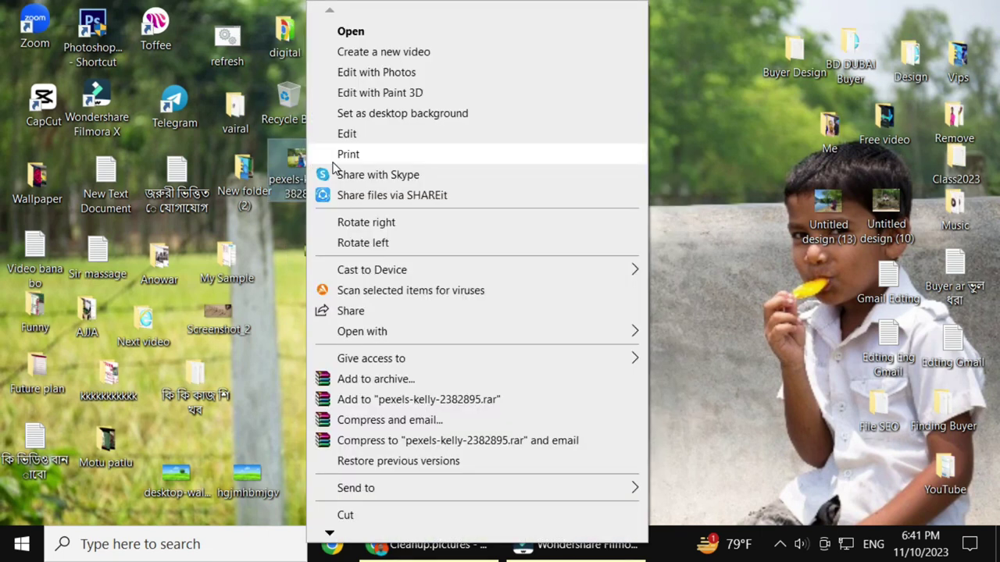
{"action": "left_click", "coordinate": [387, 112]}
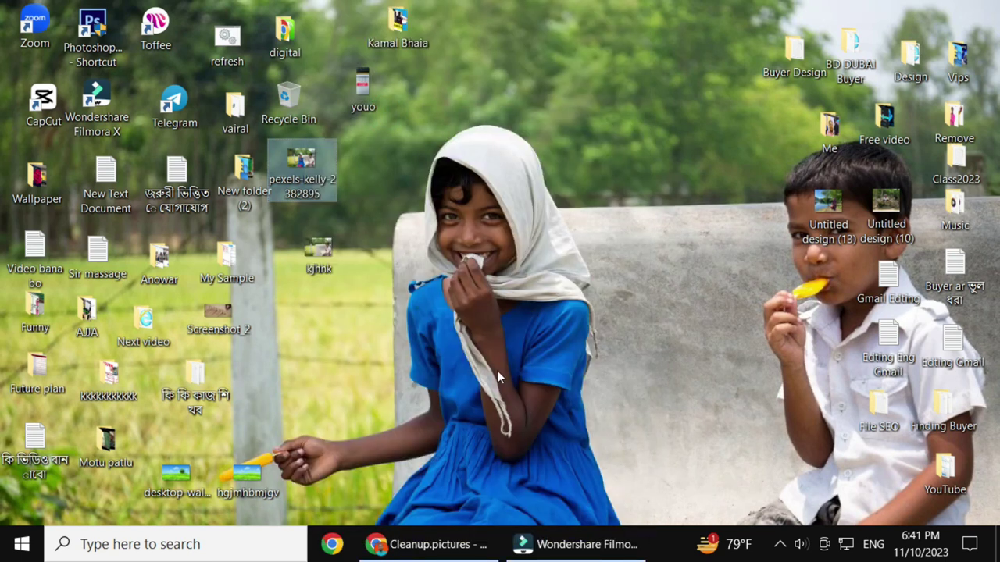
{"action": "left_click", "coordinate": [632, 310]}
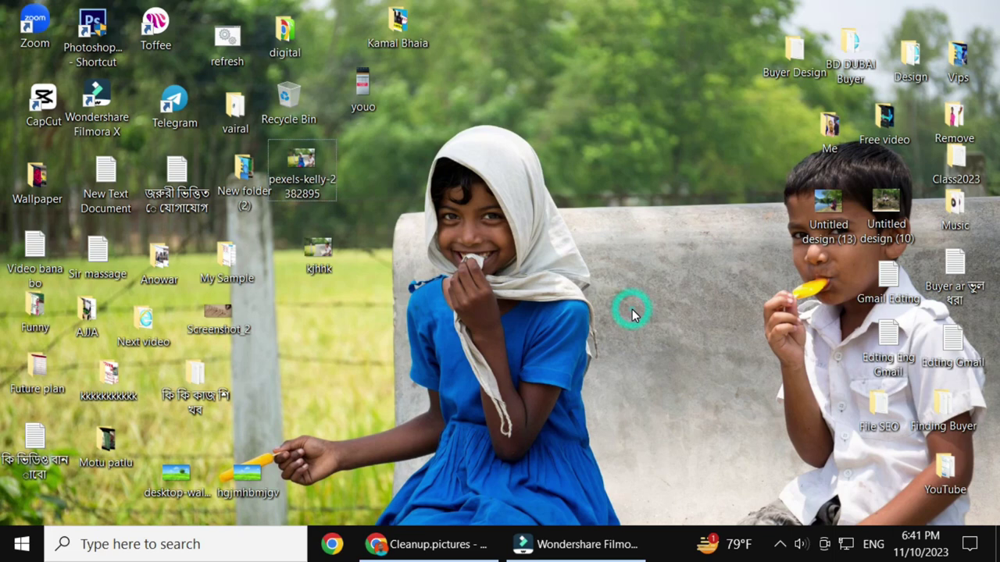
- Restore kjhhk.jpg as the desktop background and refresh the desktop twice
{"action": "right_click", "coordinate": [323, 250]}
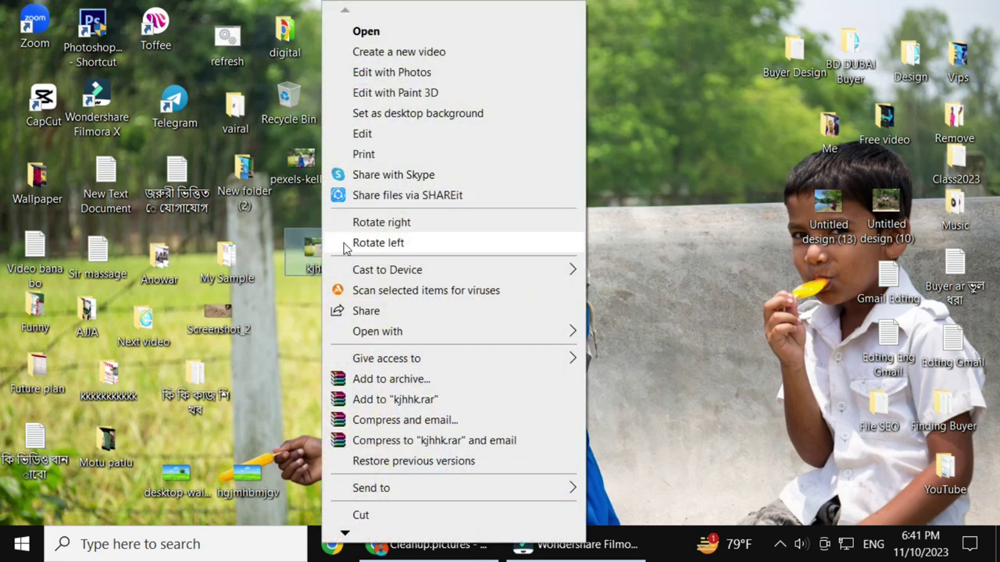
{"action": "left_click", "coordinate": [412, 114]}
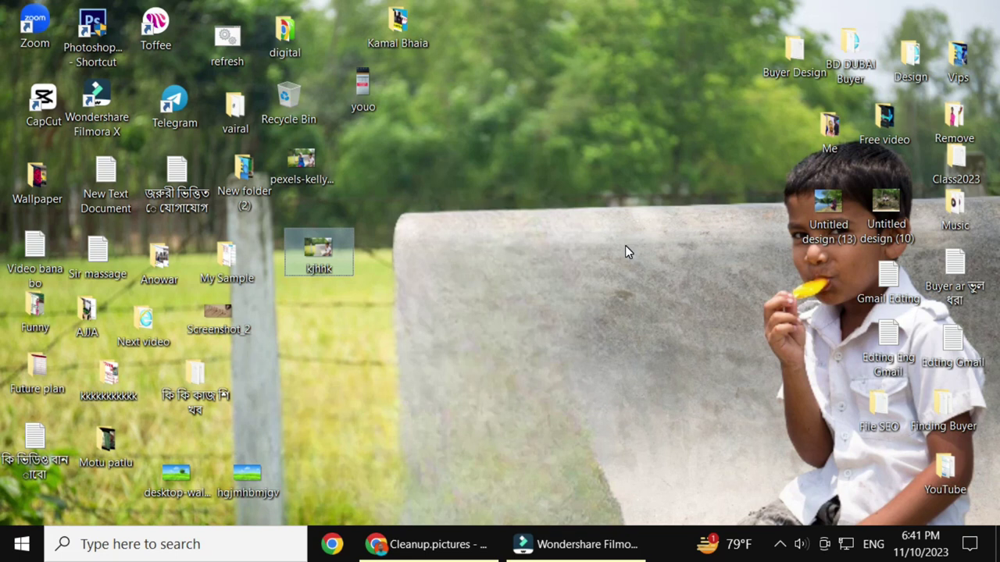
{"action": "right_click", "coordinate": [529, 128]}
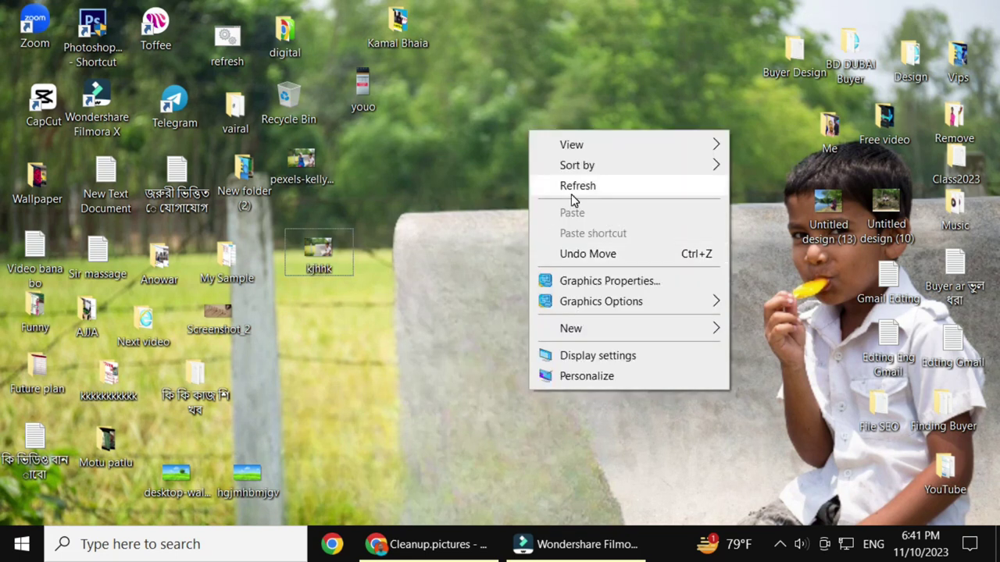
{"action": "left_click", "coordinate": [570, 195]}
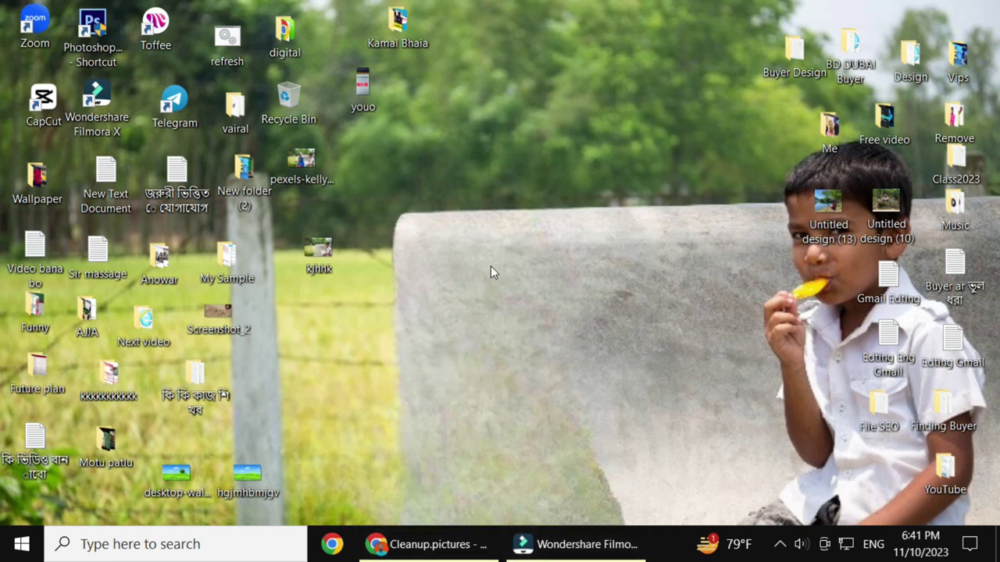
{"action": "right_click", "coordinate": [517, 181]}
{"action": "left_click", "coordinate": [571, 236]}
{"action": "left_click", "coordinate": [779, 545]}
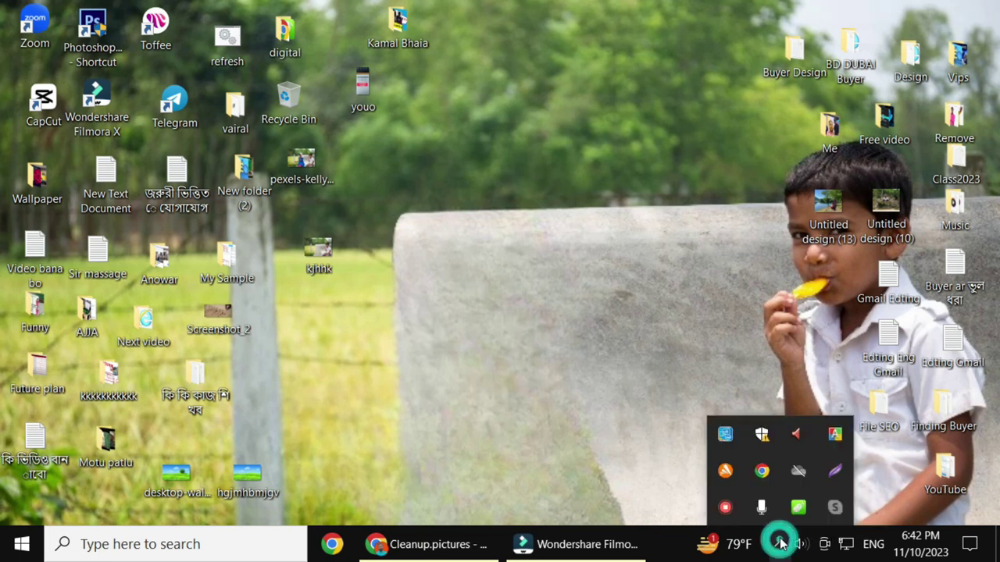
{"action": "right_click", "coordinate": [780, 545]}
{"action": "left_click", "coordinate": [780, 544]}
{"action": "left_click", "coordinate": [780, 545]}
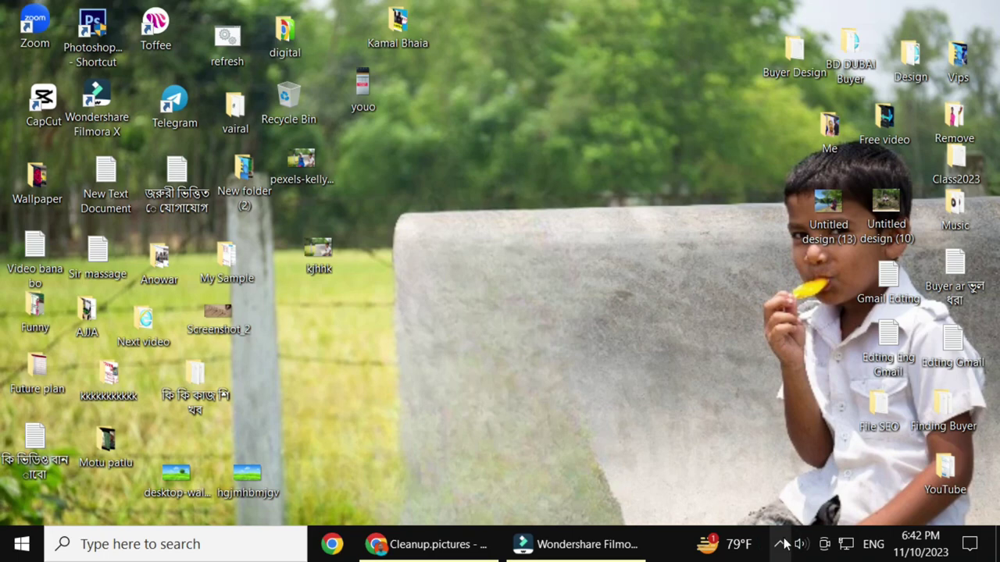